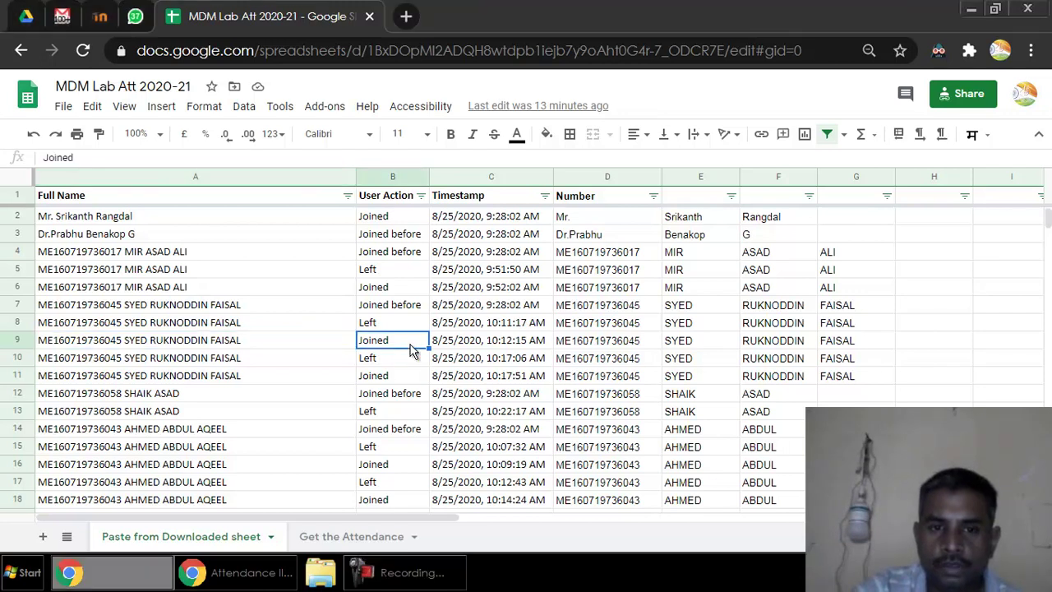
# Review the name, action and timestamp entries in rows 3–11 of the pom 24 8 2nd period log
pyautogui.click(231, 273)
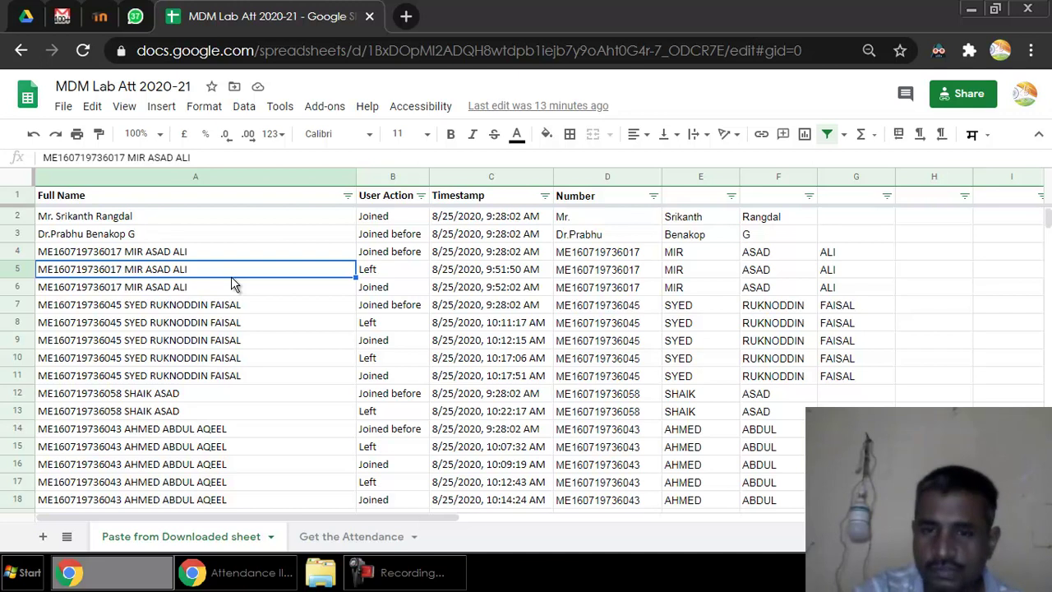
pyautogui.click(320, 294)
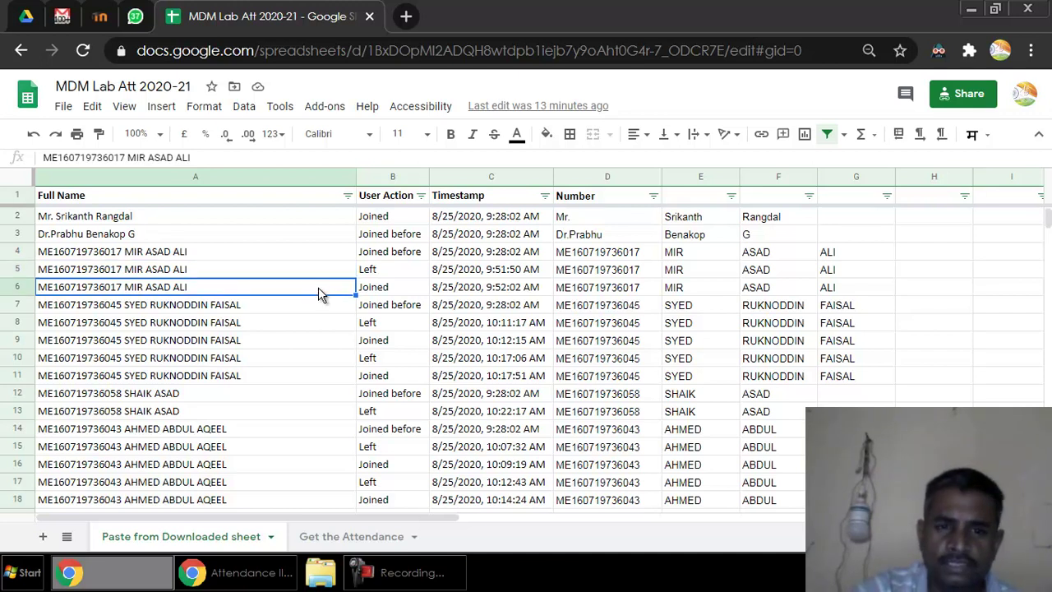
pyautogui.click(273, 321)
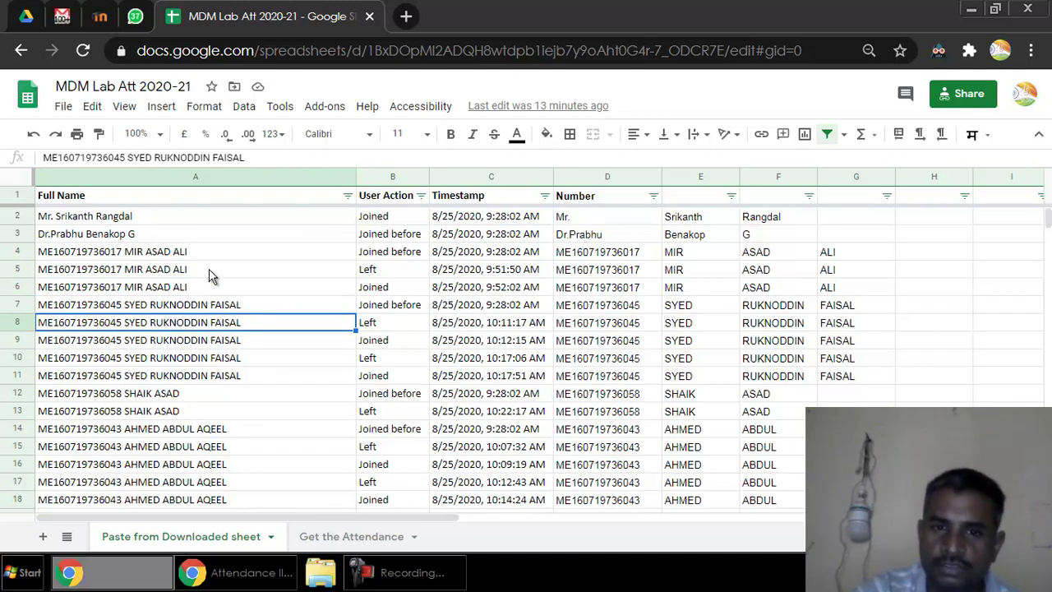
pyautogui.click(175, 257)
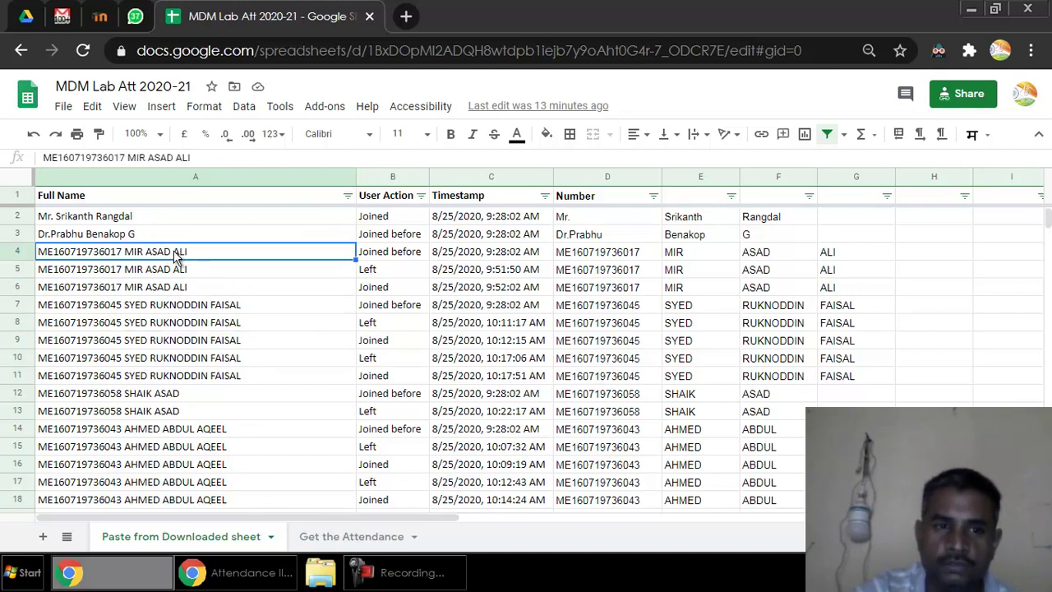
pyautogui.click(228, 236)
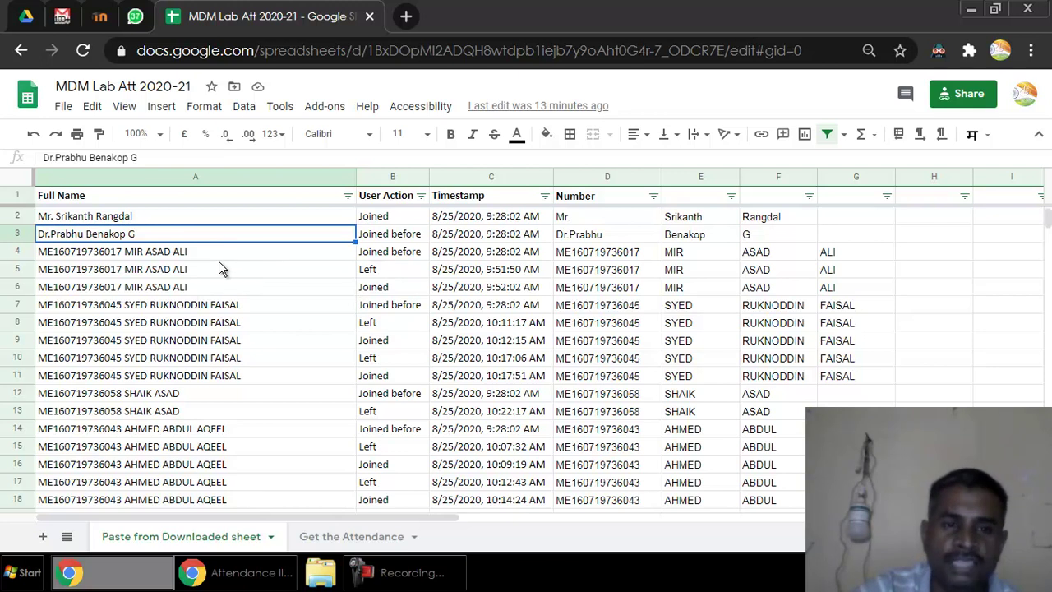
pyautogui.click(316, 292)
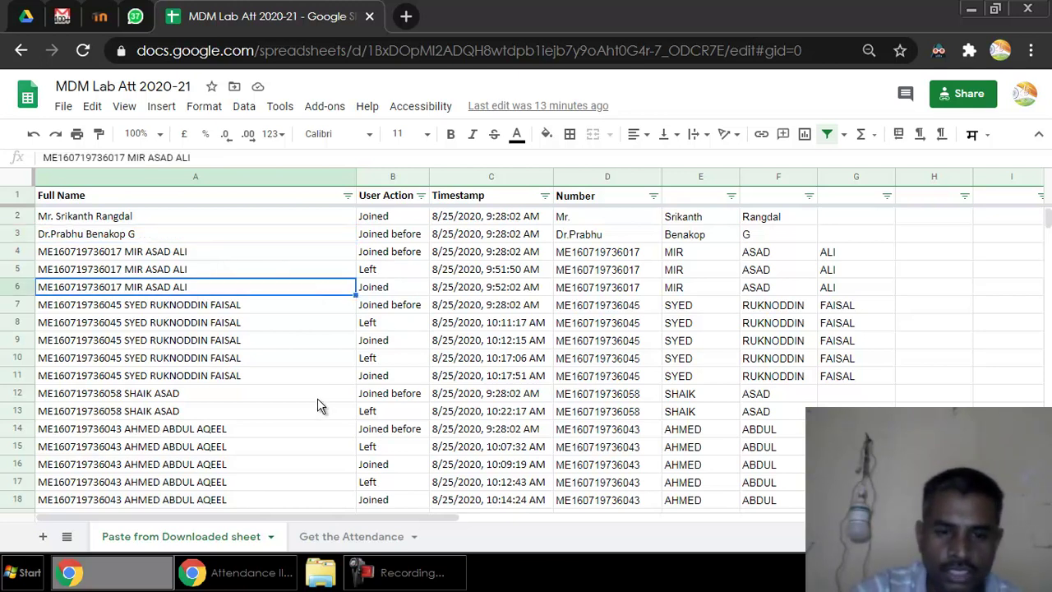
pyautogui.click(280, 274)
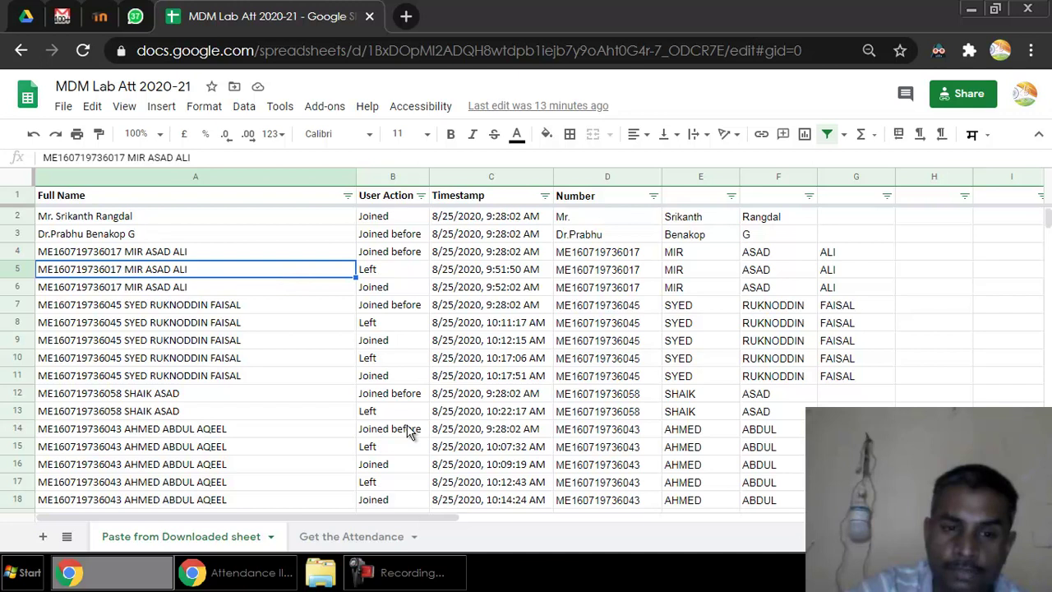
pyautogui.click(344, 380)
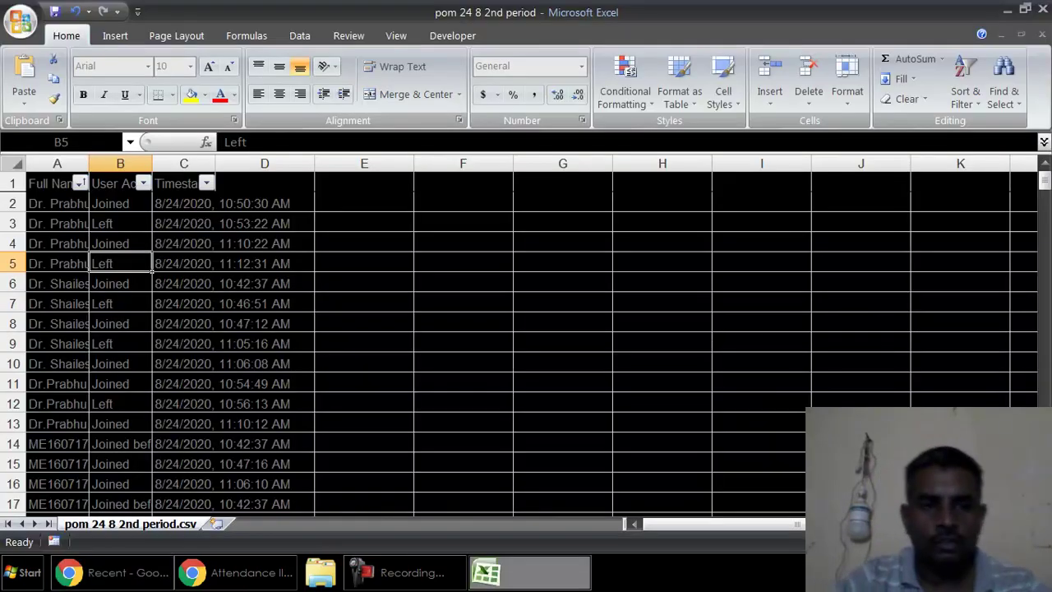
pyautogui.click(83, 265)
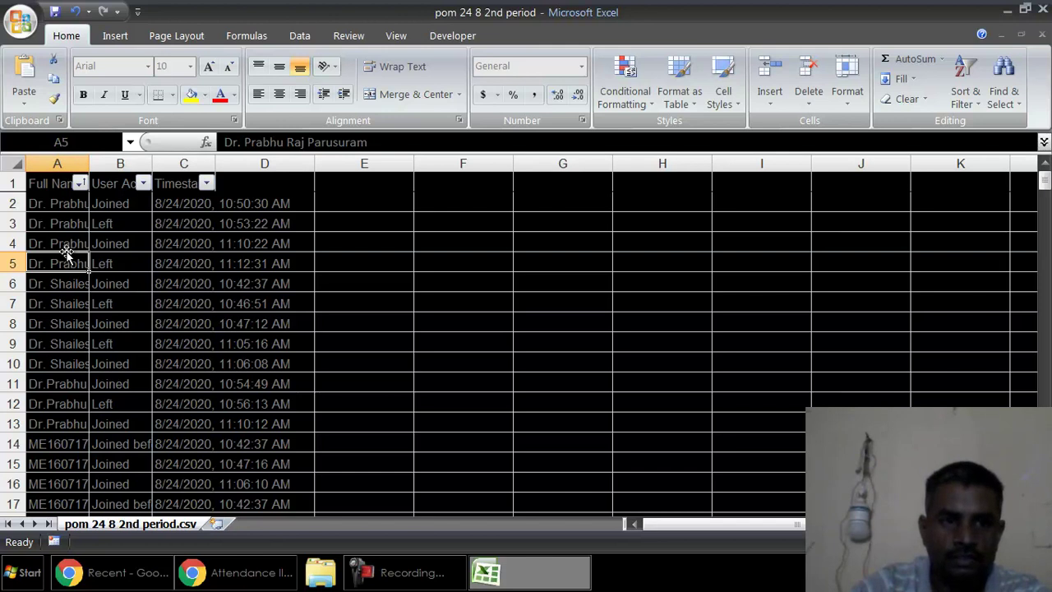
pyautogui.click(242, 307)
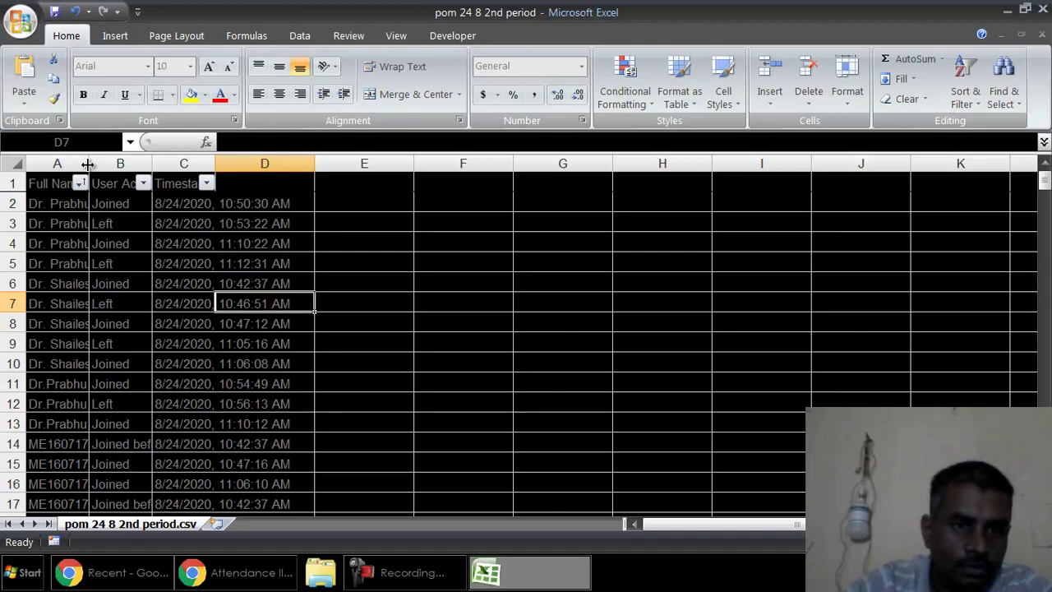
pyautogui.click(101, 223)
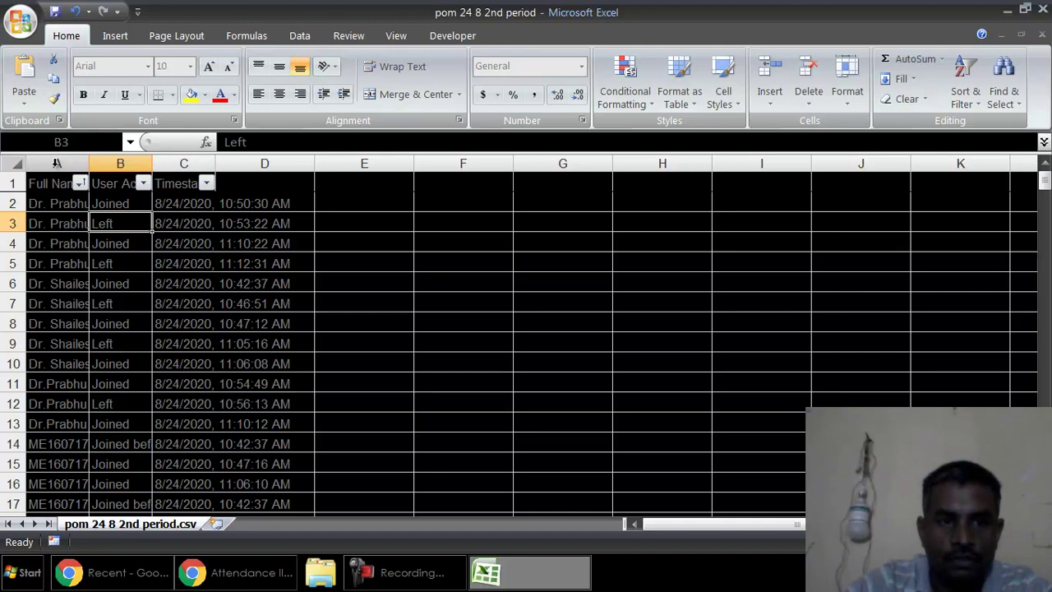
# Copy columns A through C of the log
pyautogui.moveTo(57, 163); pyautogui.dragTo(173, 164)
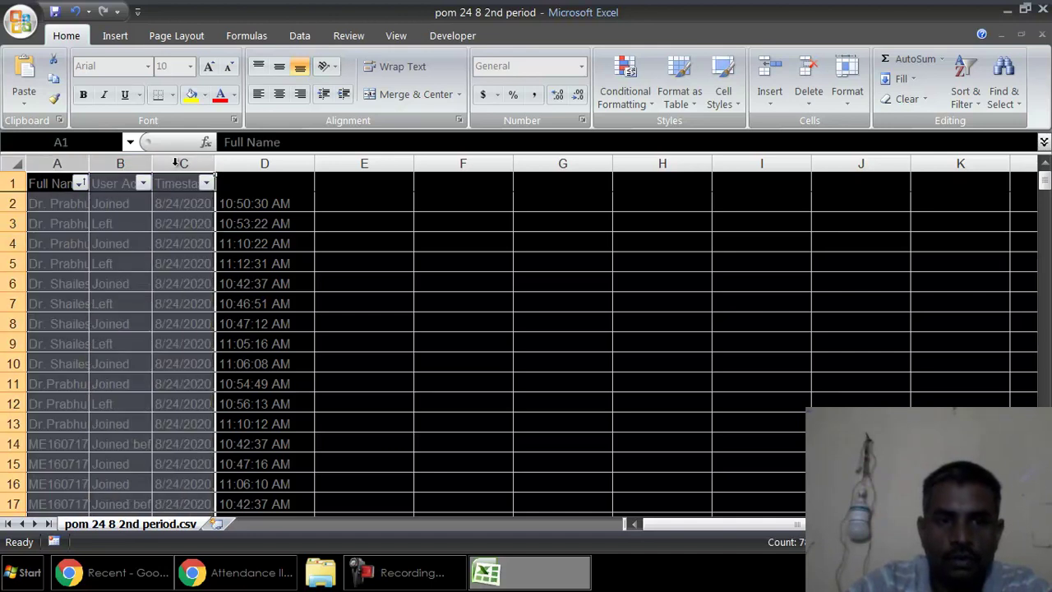
pyautogui.rightClick(176, 164)
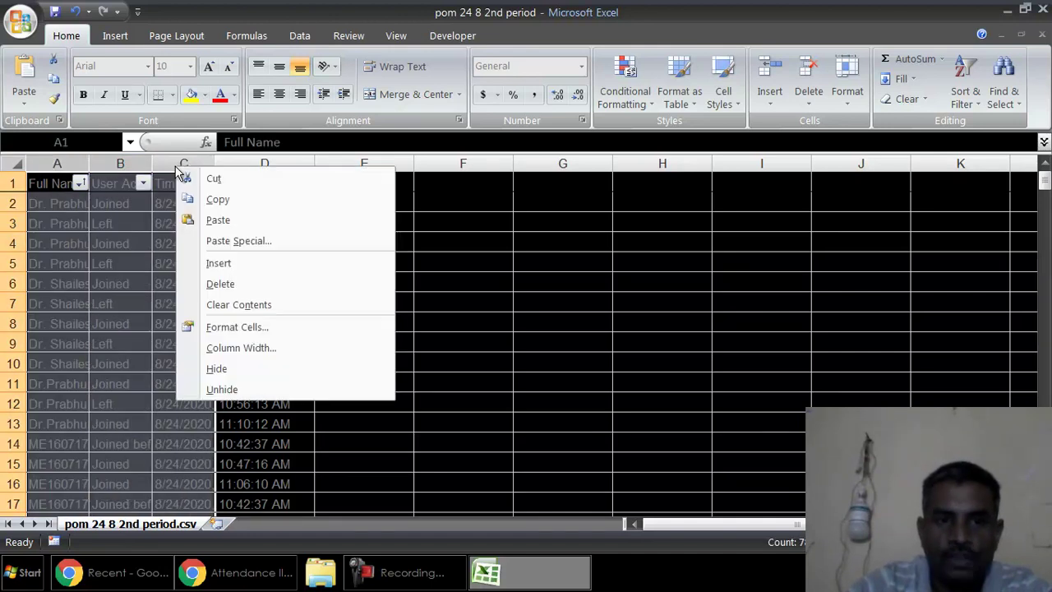
pyautogui.click(217, 199)
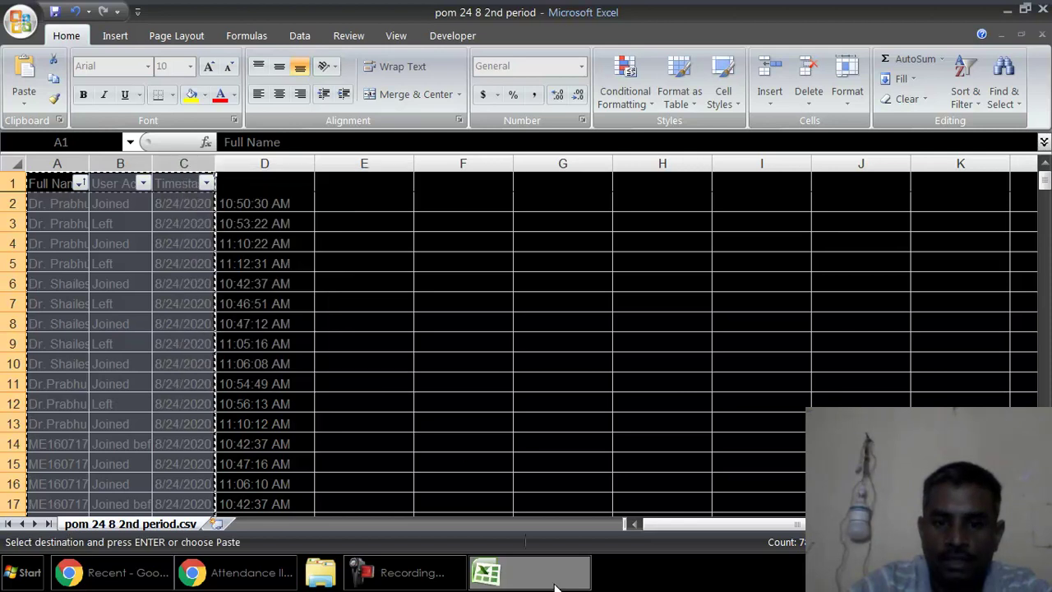
# Bring the MDM Lab Att 2020-21 spreadsheet forward in the browser
pyautogui.click(111, 573)
pyautogui.click(229, 573)
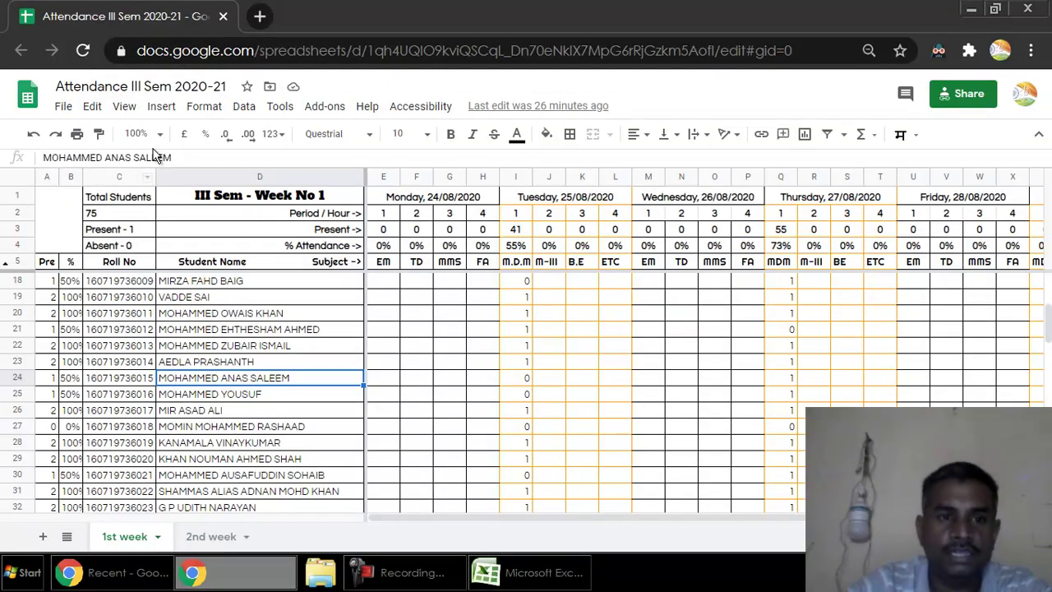
pyautogui.click(148, 576)
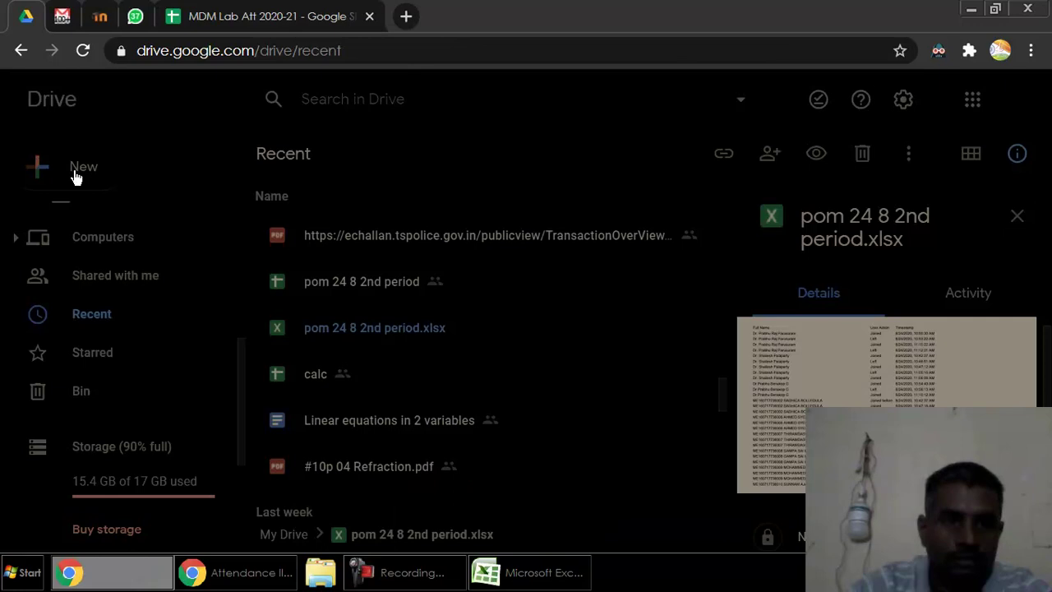
pyautogui.click(235, 12)
pyautogui.click(225, 293)
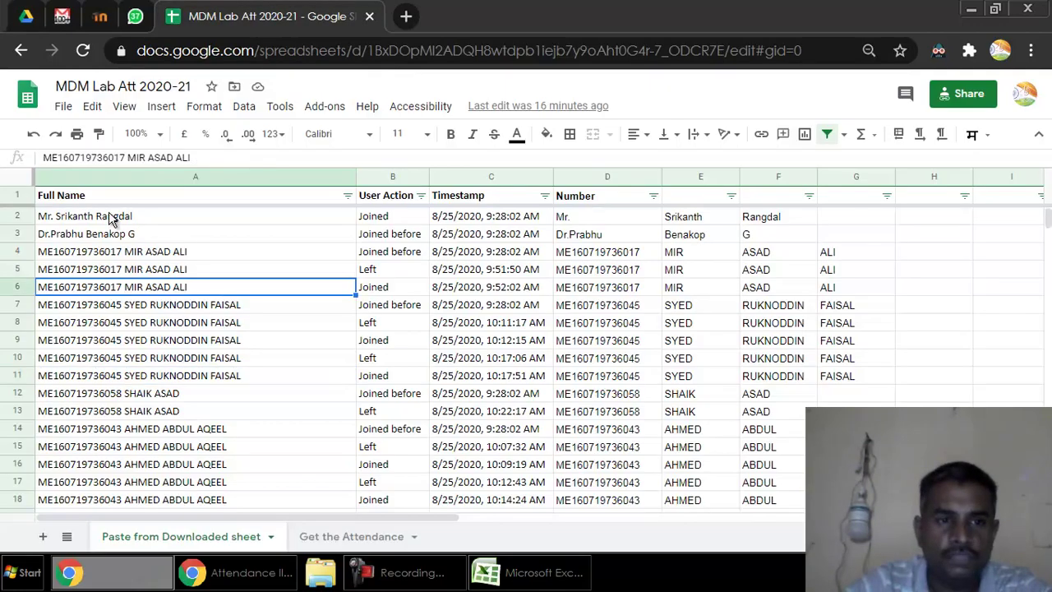
# Paste the 8/24/2020 log into A1 as values only, then return to Excel
pyautogui.click(87, 195)
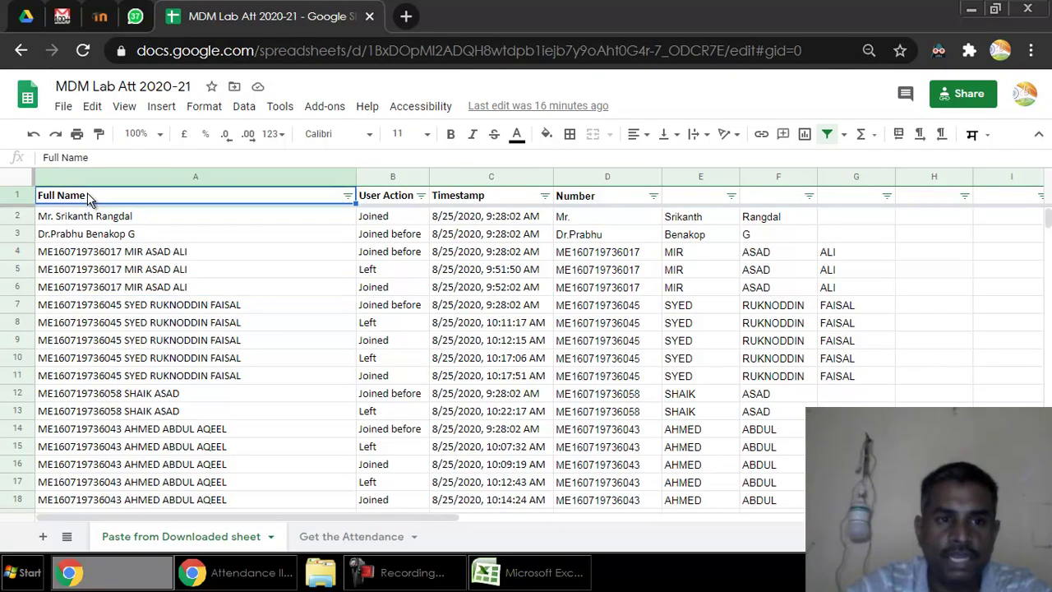
pyautogui.rightClick(87, 195)
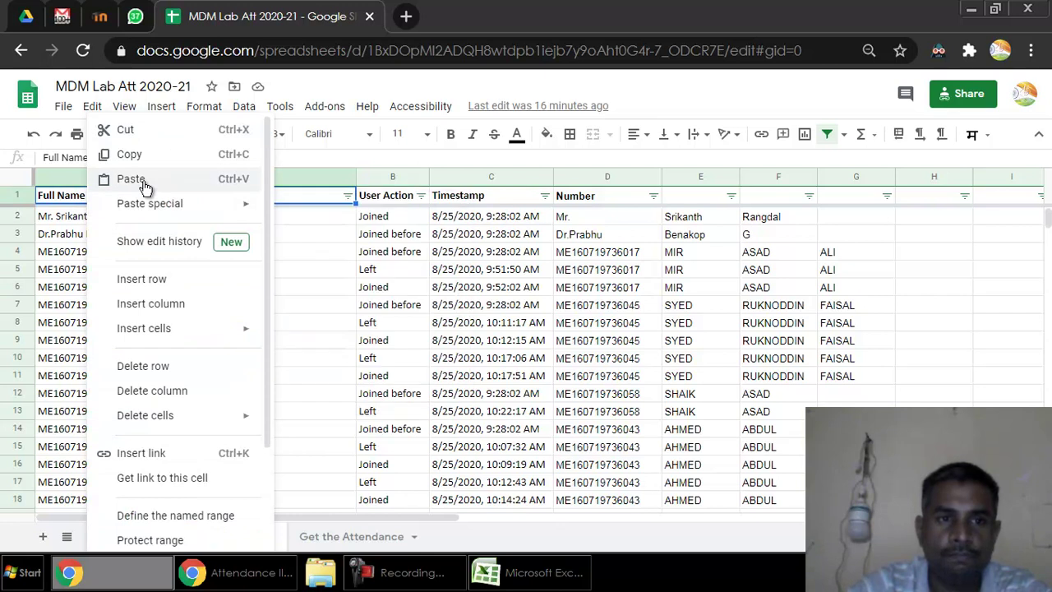
pyautogui.moveTo(155, 204)
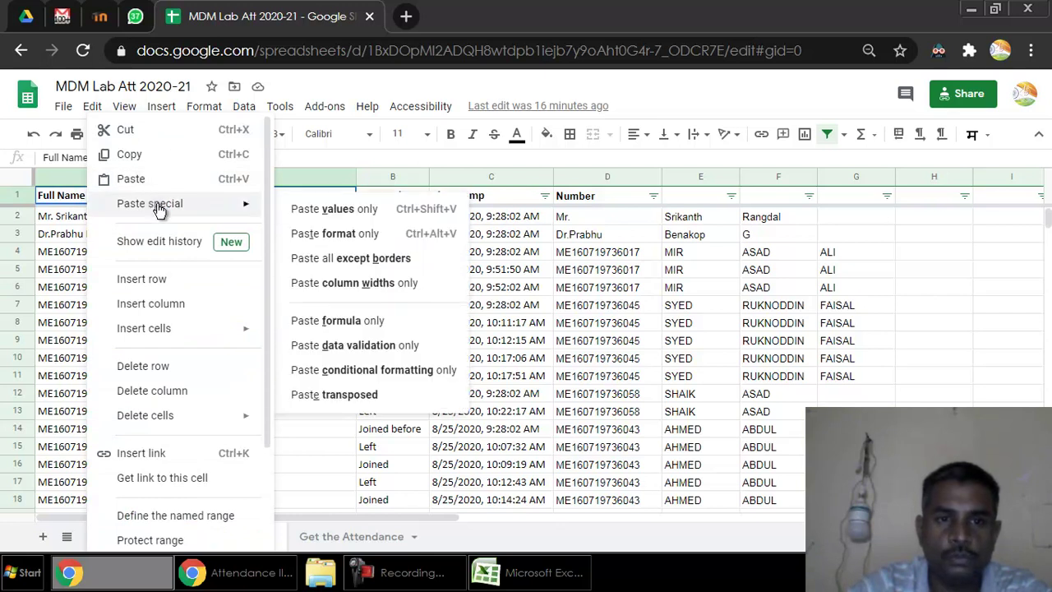
pyautogui.click(365, 218)
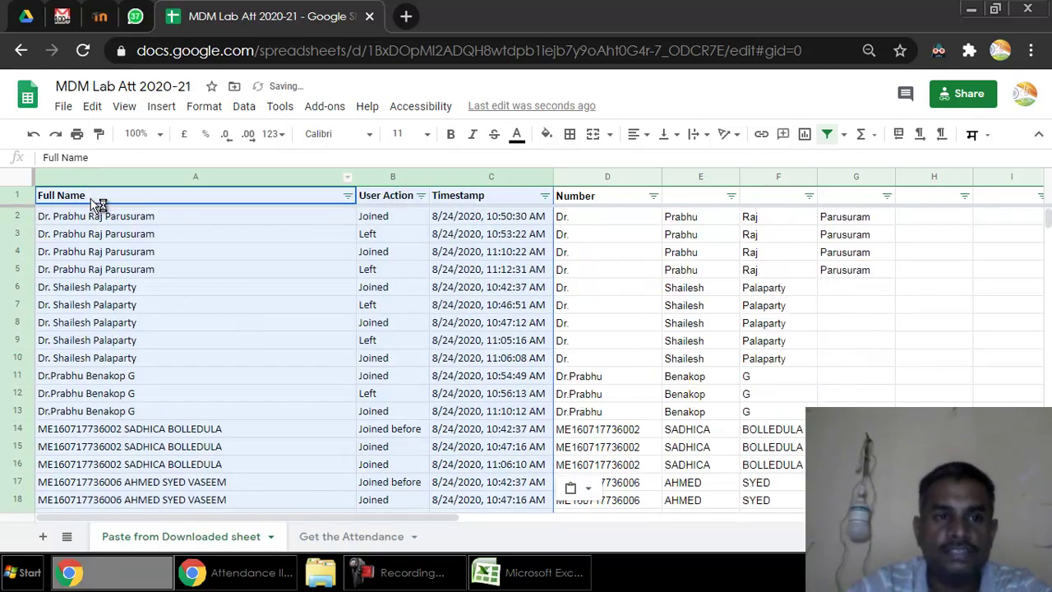
pyautogui.click(493, 572)
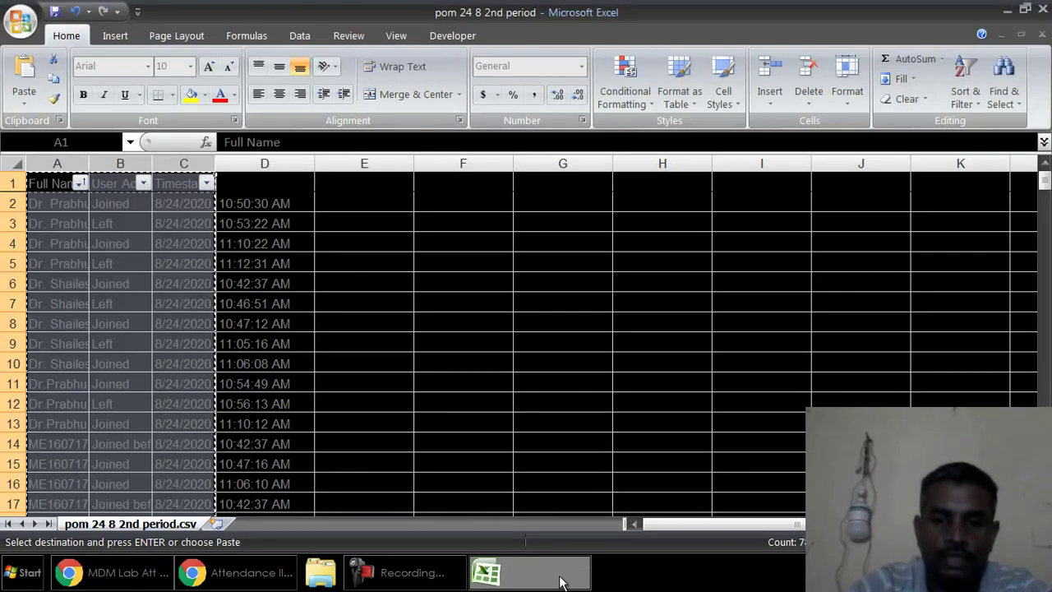
pyautogui.hotkey('alt', 'Tab')
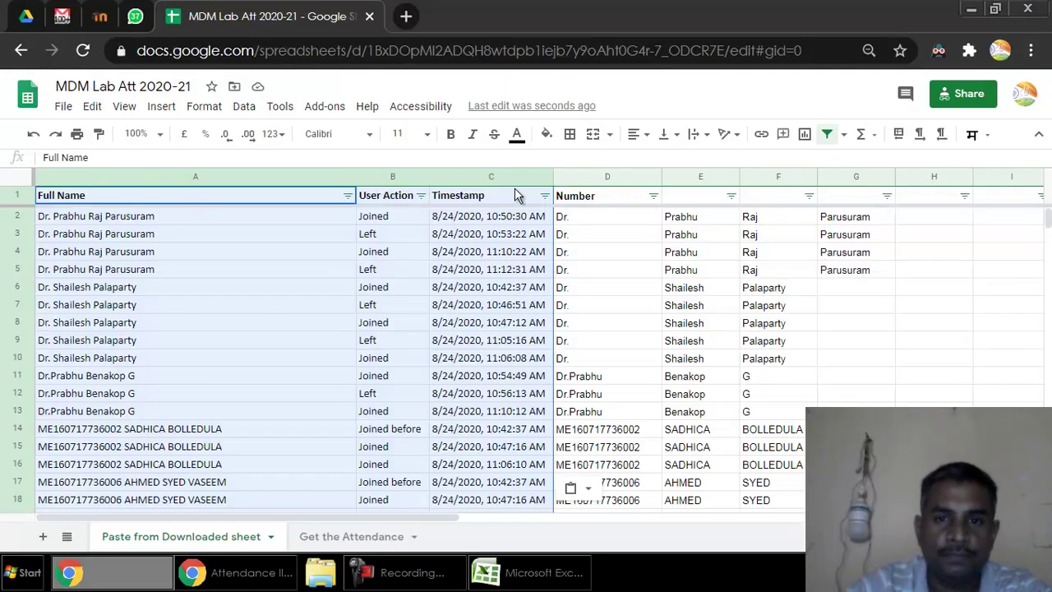
pyautogui.scroll(-13, 493, 271)
pyautogui.scroll(-20, 493, 273)
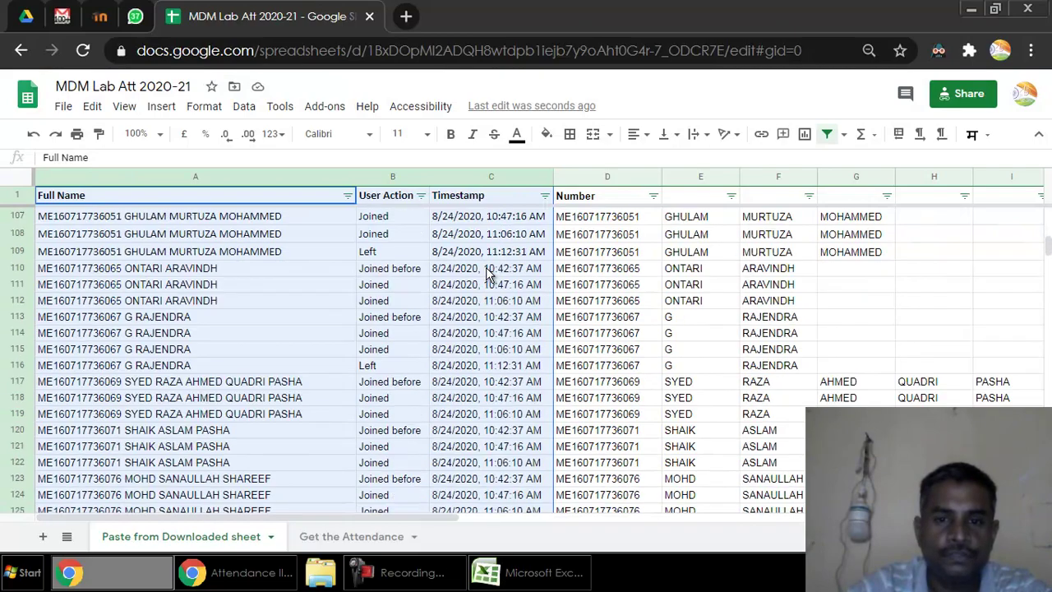
pyautogui.scroll(-15, 487, 288)
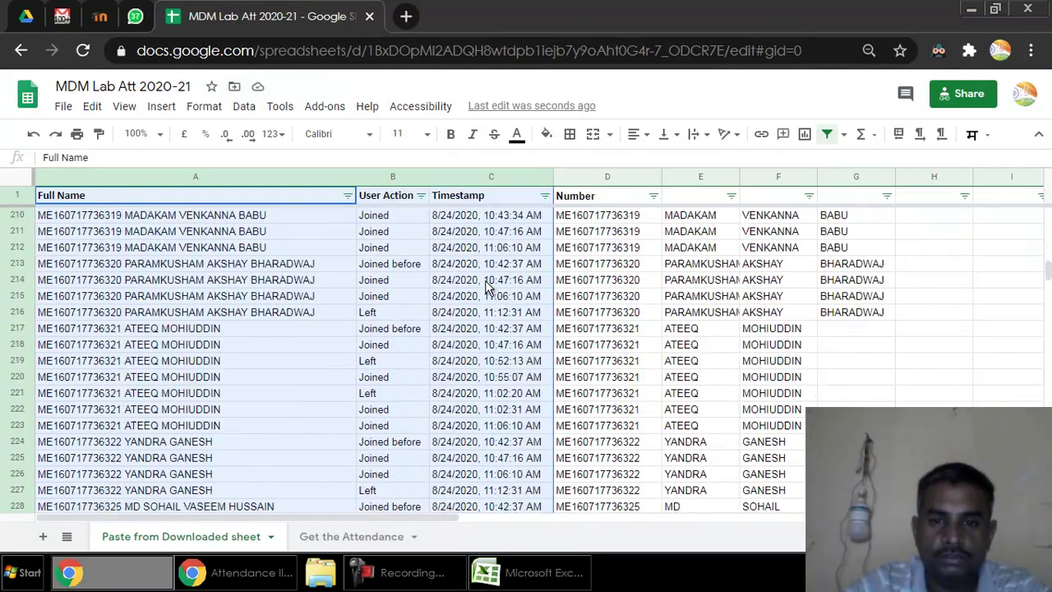
pyautogui.scroll(7, 486, 287)
pyautogui.scroll(20, 487, 284)
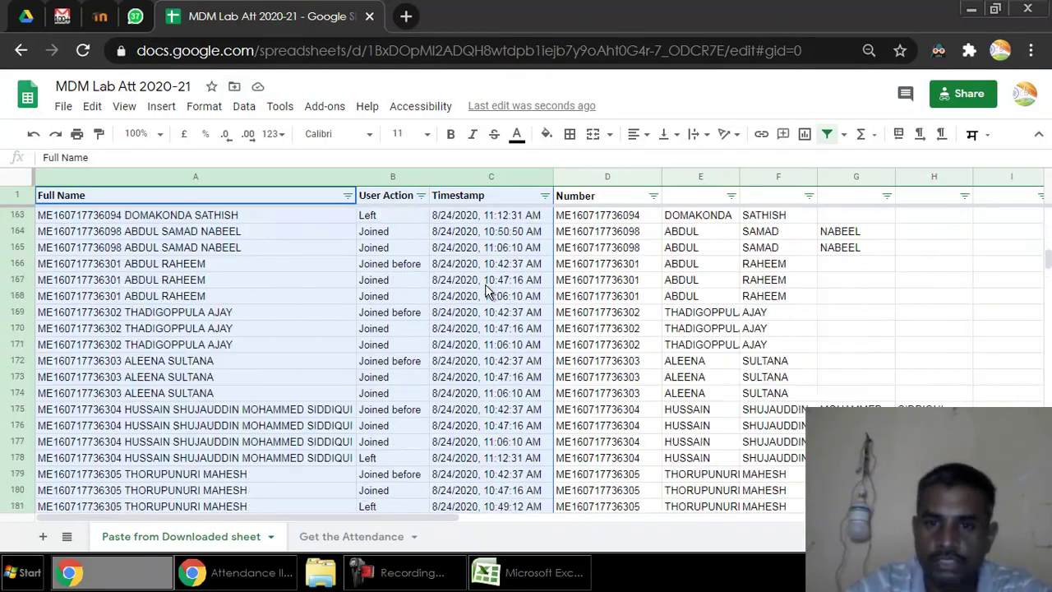
pyautogui.scroll(11, 491, 277)
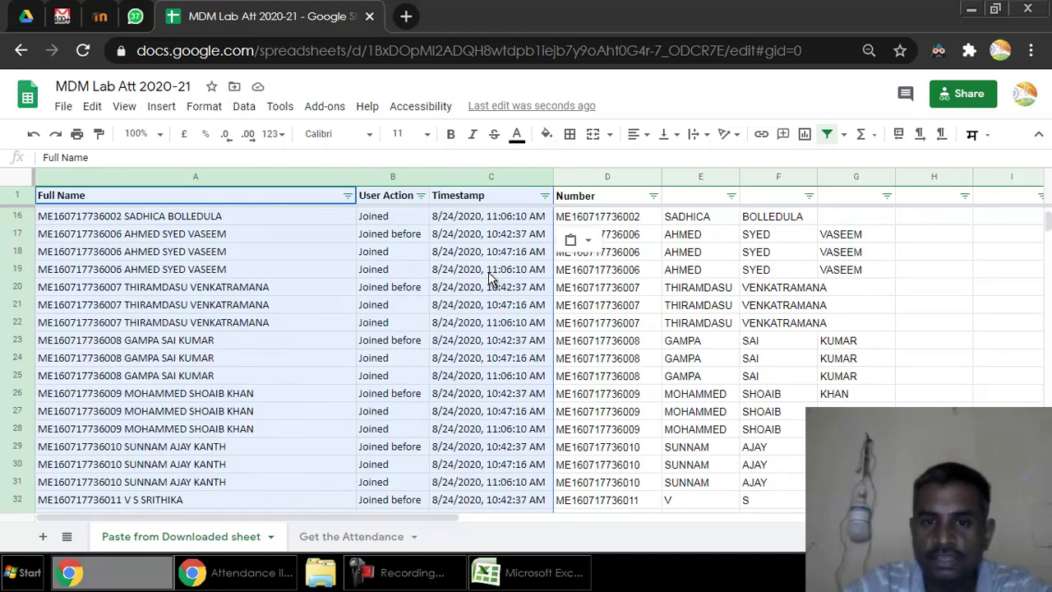
pyautogui.click(600, 225)
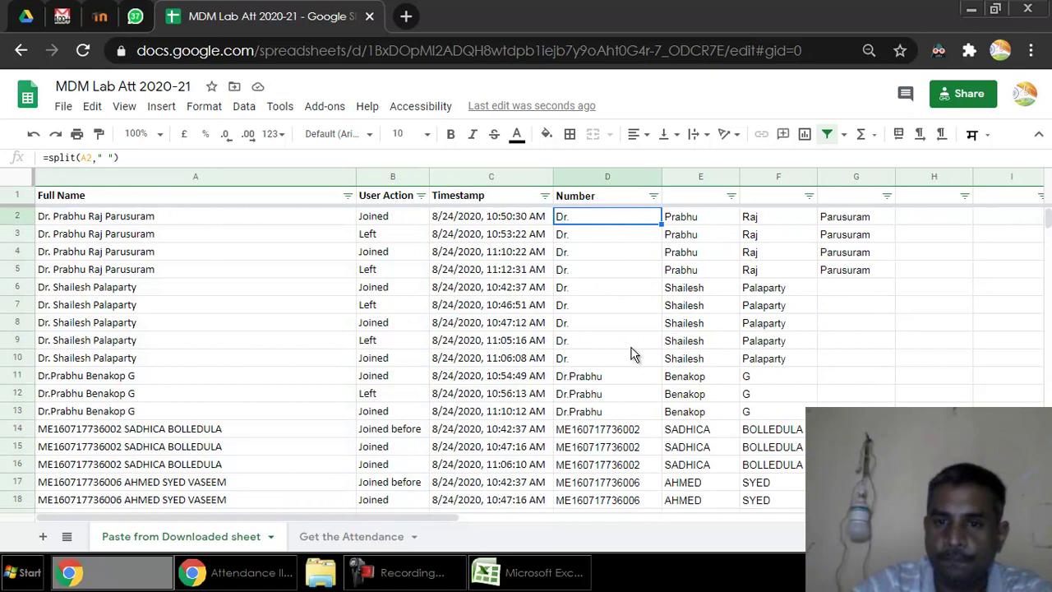
pyautogui.click(338, 545)
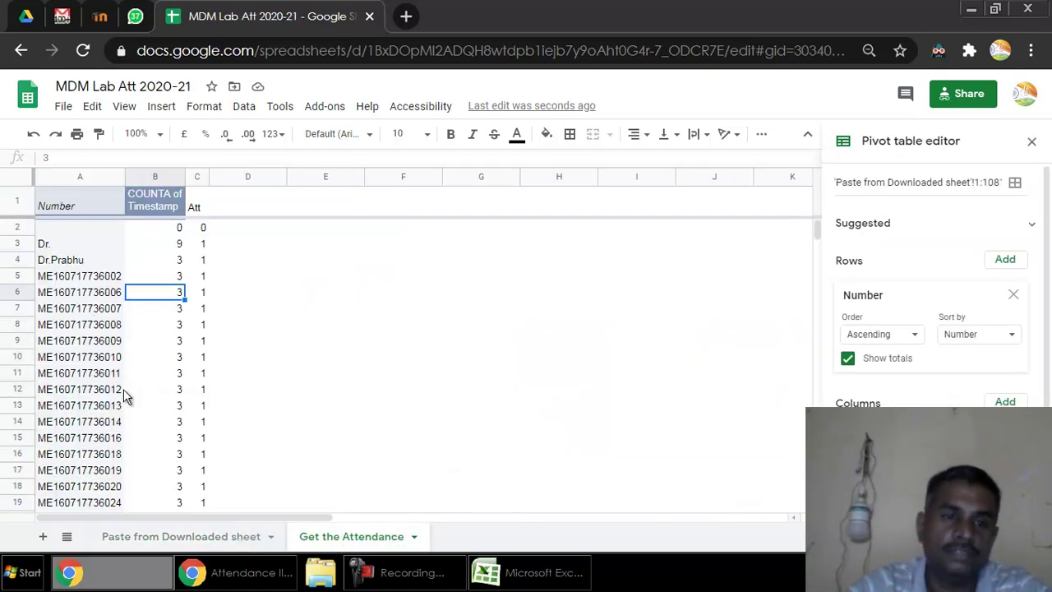
pyautogui.click(163, 360)
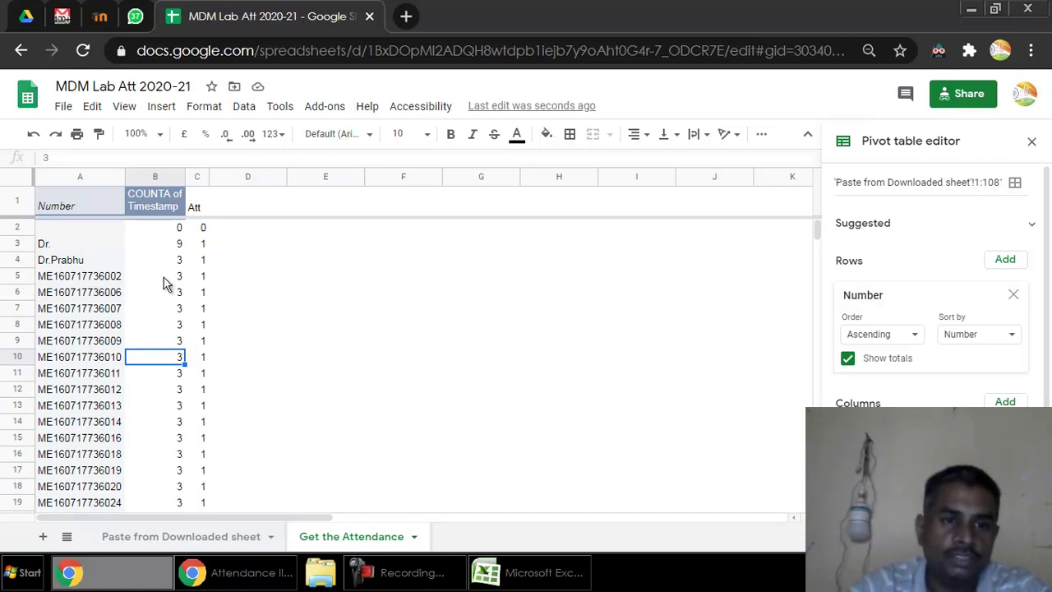
pyautogui.moveTo(162, 282); pyautogui.dragTo(151, 355)
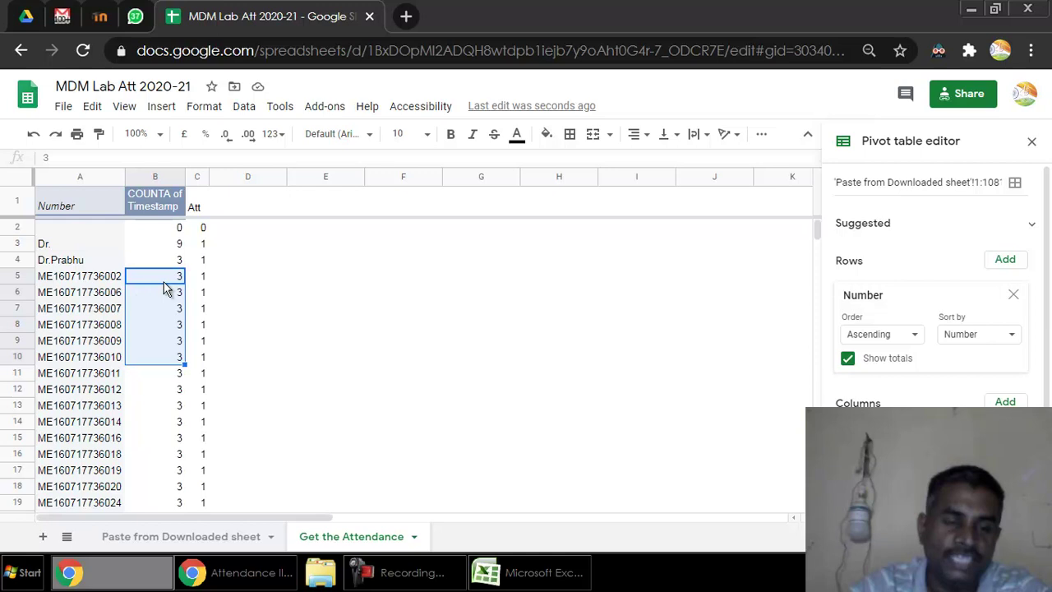
pyautogui.click(170, 344)
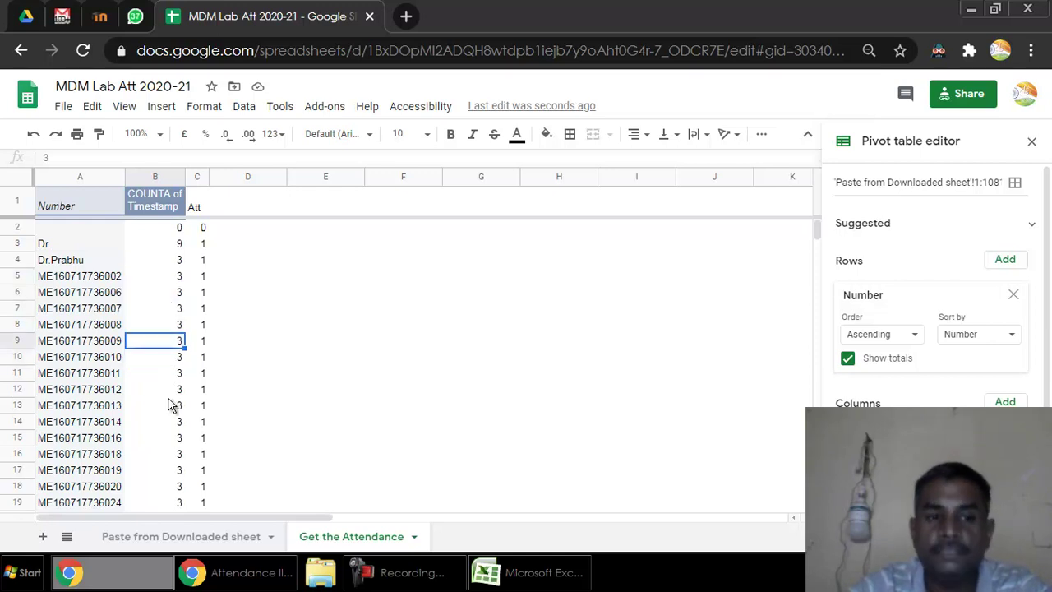
pyautogui.click(201, 279)
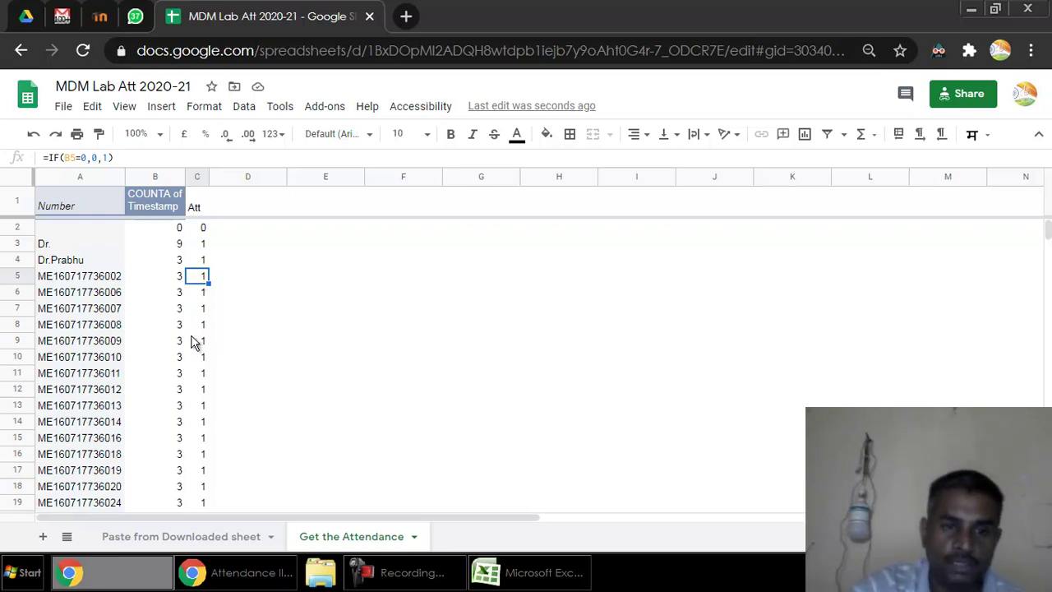
pyautogui.scroll(-10, 230, 433)
pyautogui.scroll(7, 230, 436)
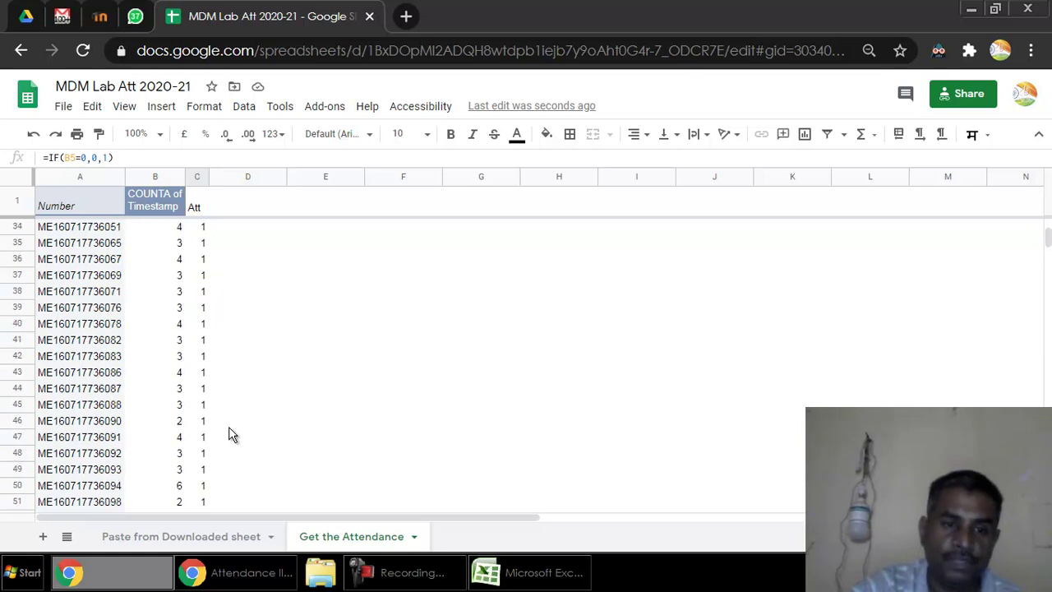
# Paste the 25 August records into A1 of Paste from Downloaded sheet and spot-check rows
pyautogui.click(177, 540)
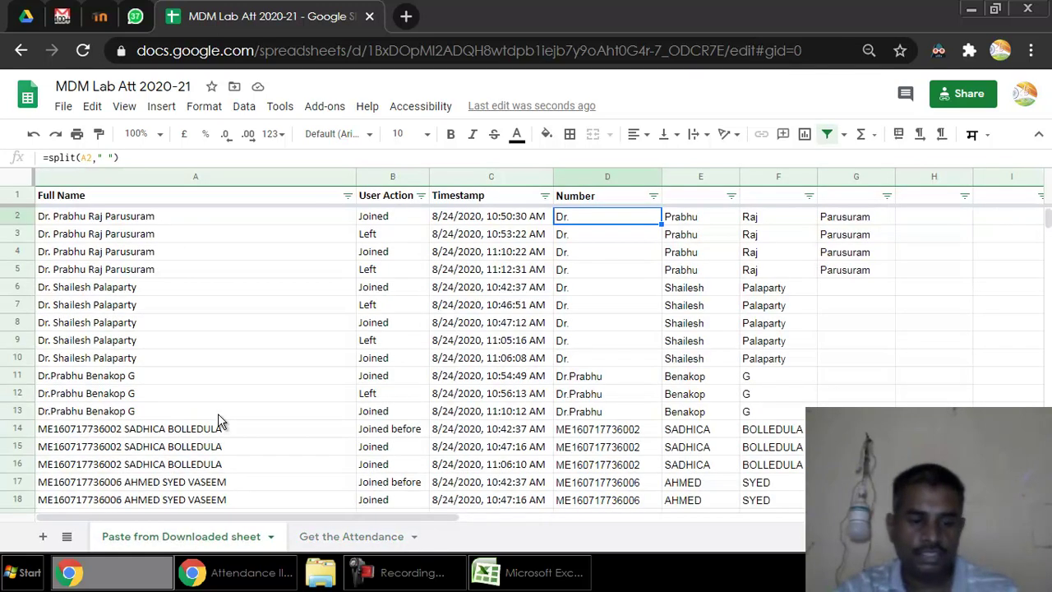
pyautogui.hotkey('ctrl', 'Home')
pyautogui.hotkey('ctrl', 'v')
pyautogui.click(212, 327)
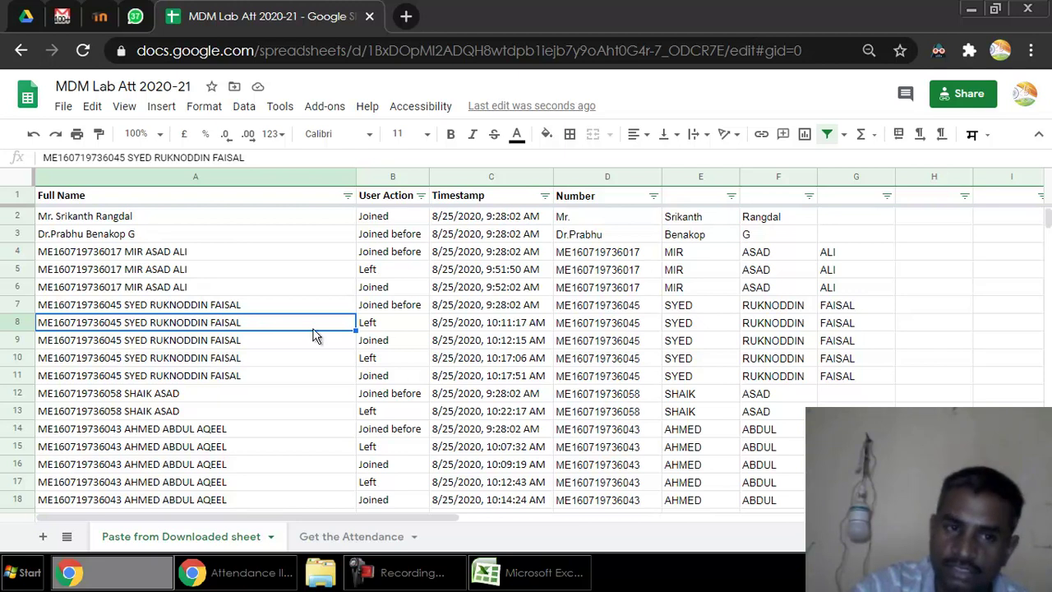
pyautogui.click(266, 271)
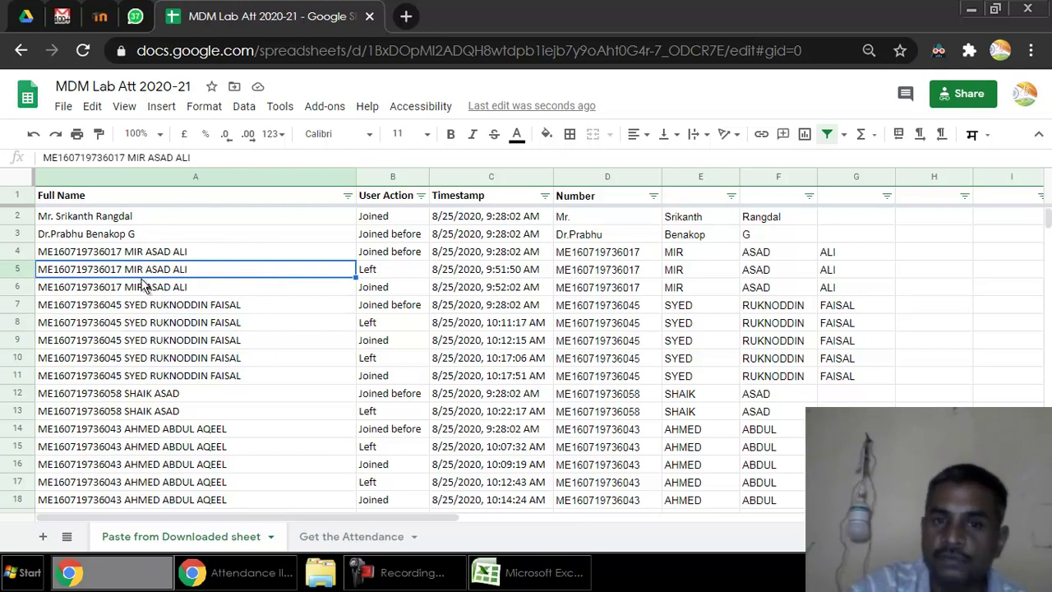
pyautogui.click(508, 343)
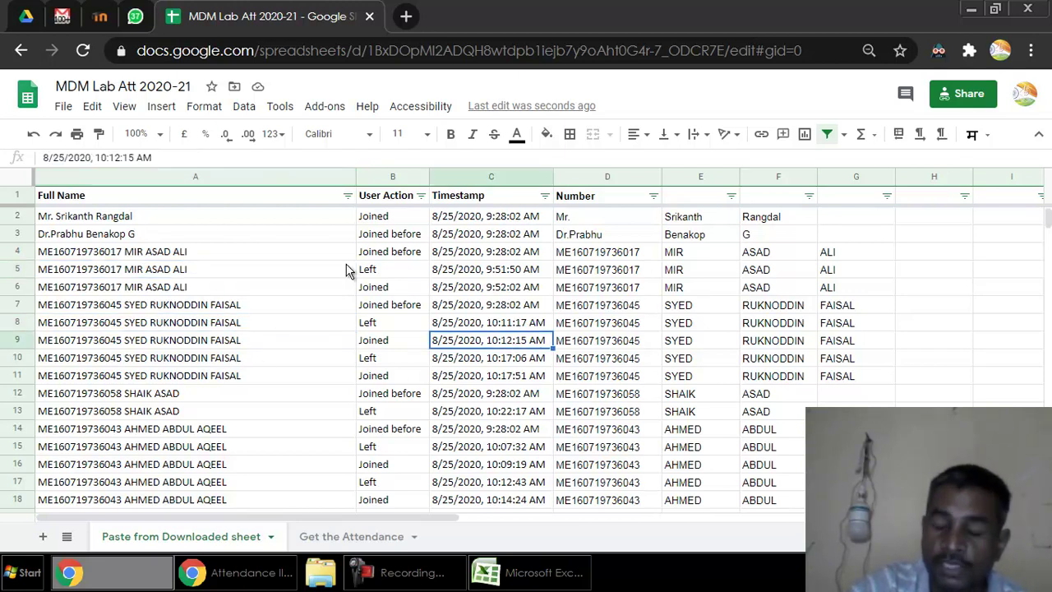
# Check the first student's number, timestamp count and Att value in the Get the Attendance pivot
pyautogui.click(366, 545)
pyautogui.click(130, 264)
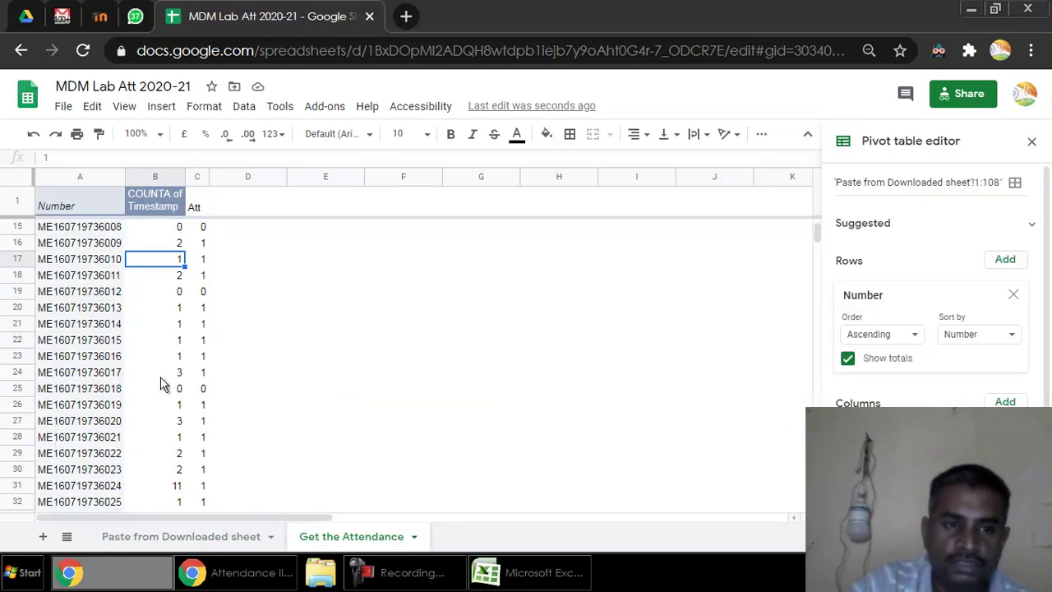
pyautogui.scroll(5, 78, 351)
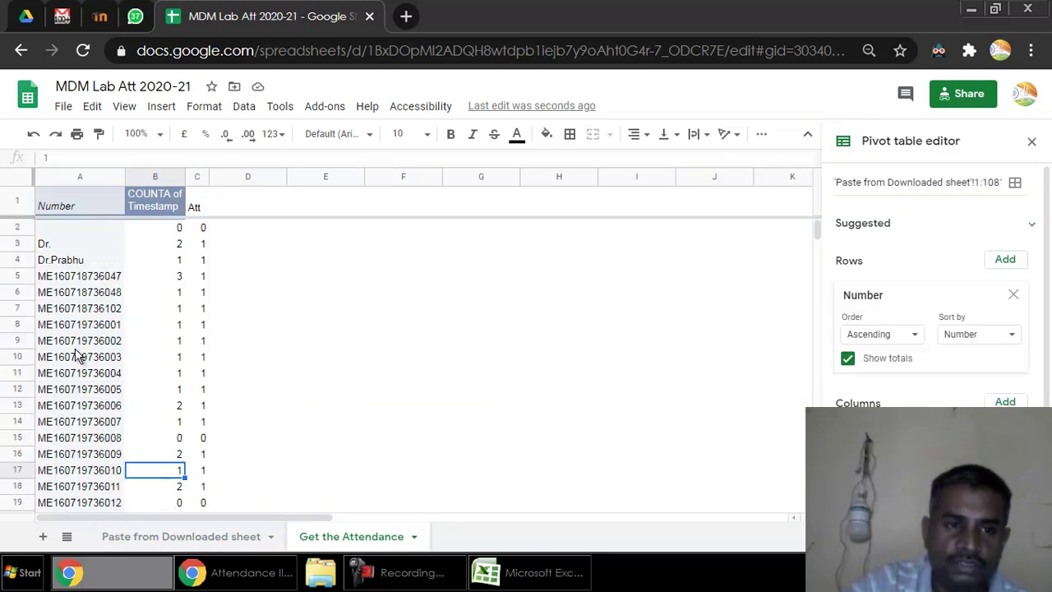
pyautogui.click(90, 281)
pyautogui.click(177, 281)
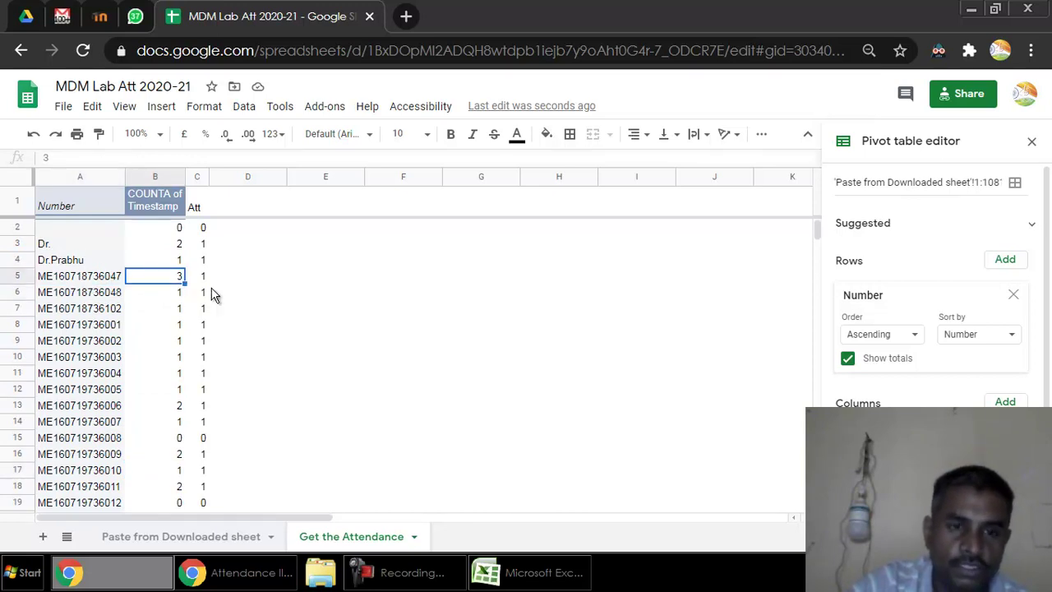
pyautogui.click(202, 281)
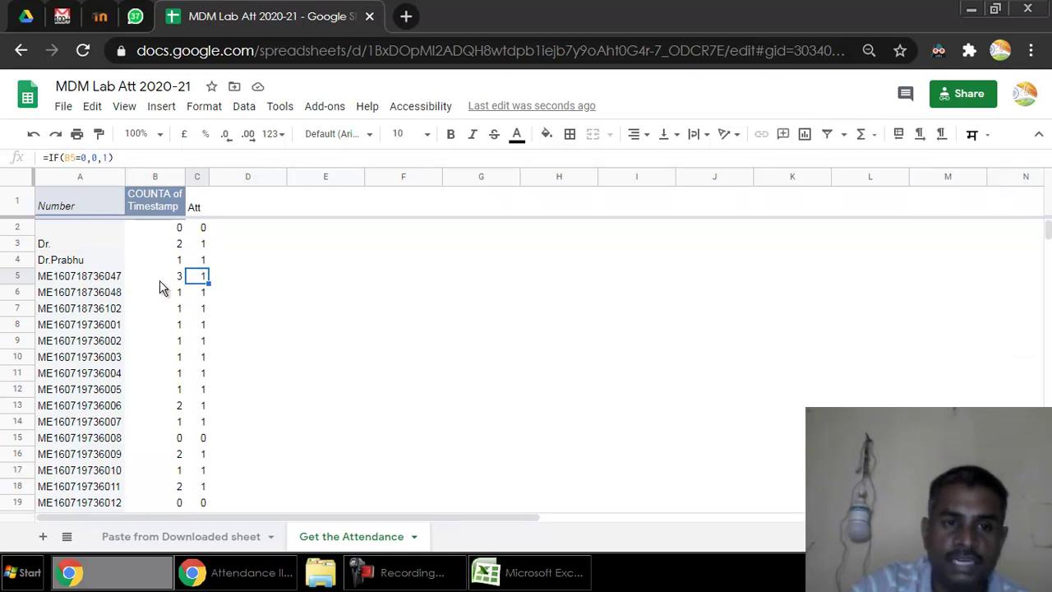
# Review the Dr. and Dr.Prabhu rows and the last student's Att value in the pivot
pyautogui.moveTo(94, 265); pyautogui.dragTo(97, 251)
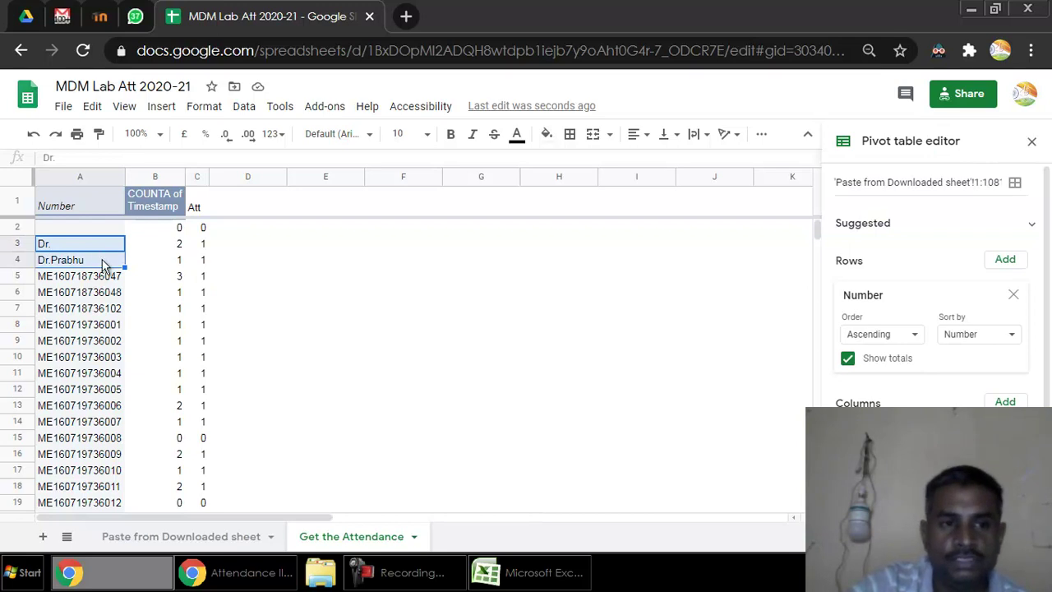
pyautogui.click(100, 249)
pyautogui.scroll(-6, 121, 432)
pyautogui.scroll(-9, 123, 427)
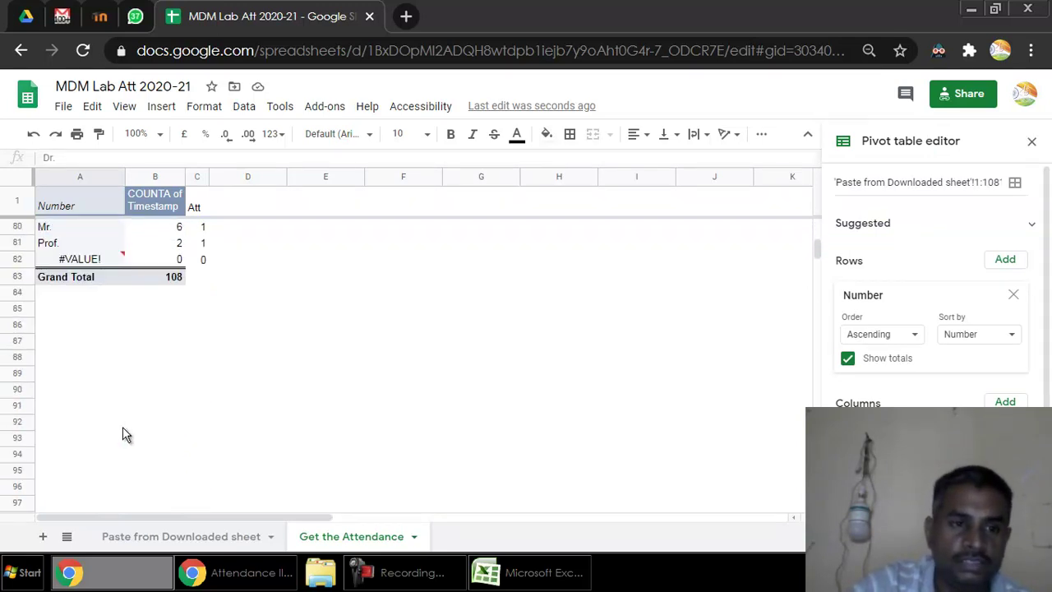
pyautogui.scroll(2, 123, 427)
pyautogui.click(102, 359)
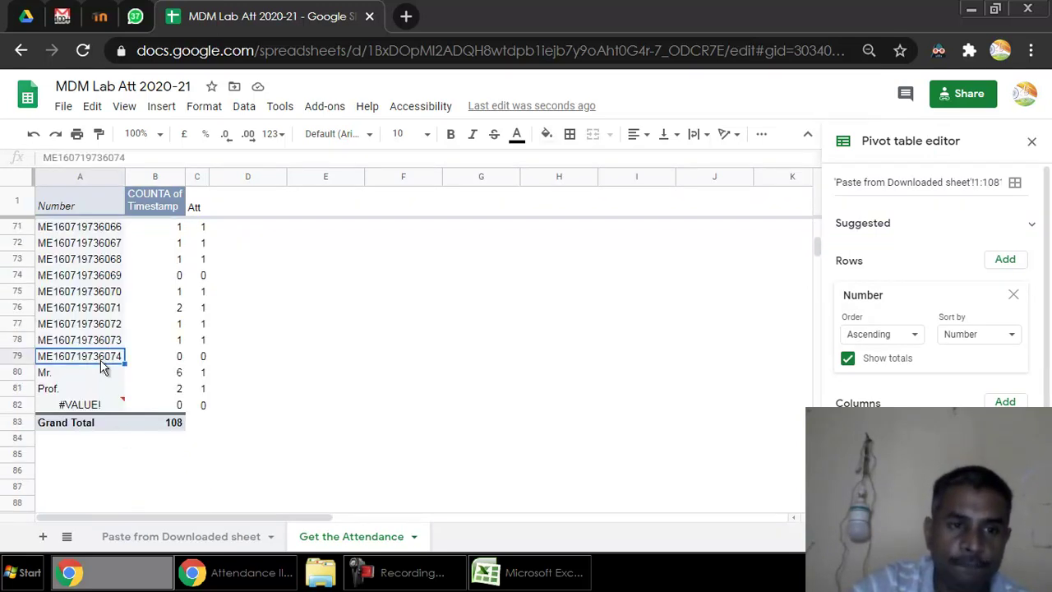
pyautogui.click(203, 359)
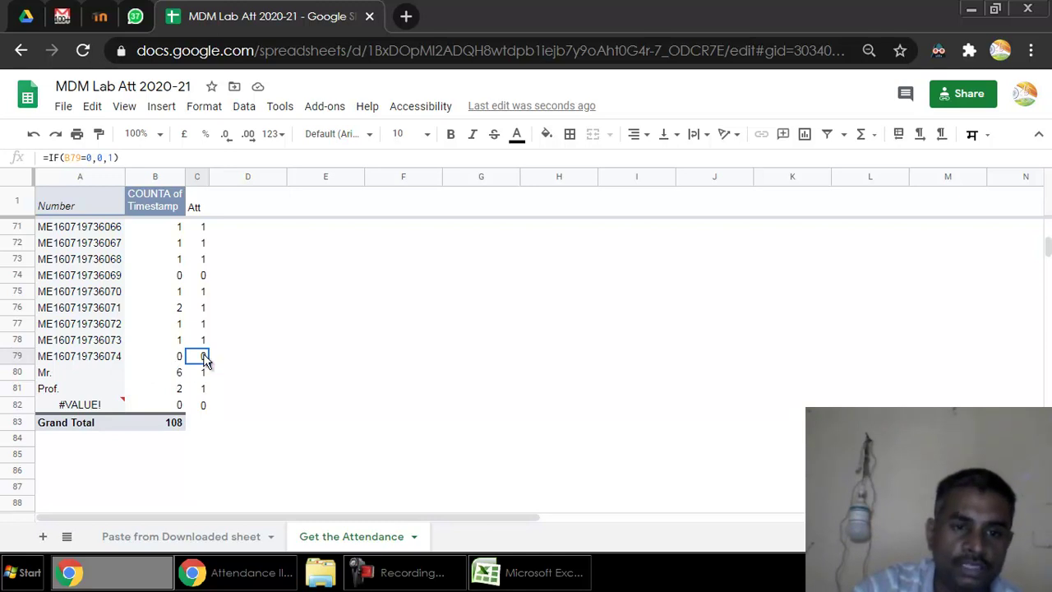
pyautogui.scroll(20, 226, 378)
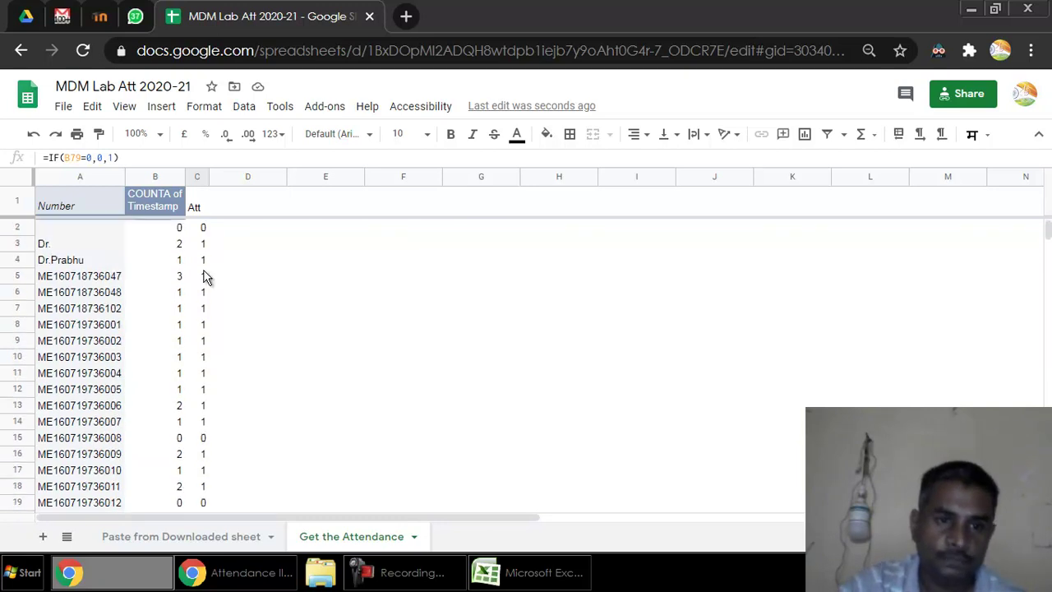
# Copy the Att column's 1/0 values for every student
pyautogui.keyDown('shift'); pyautogui.click(198, 282); pyautogui.keyUp('shift')
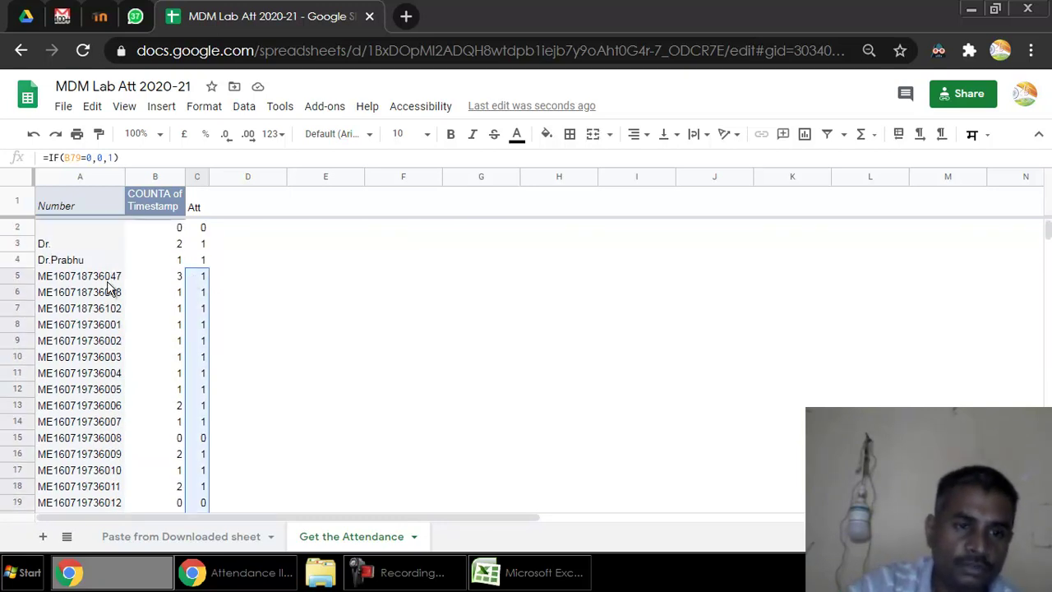
pyautogui.scroll(-20, 169, 437)
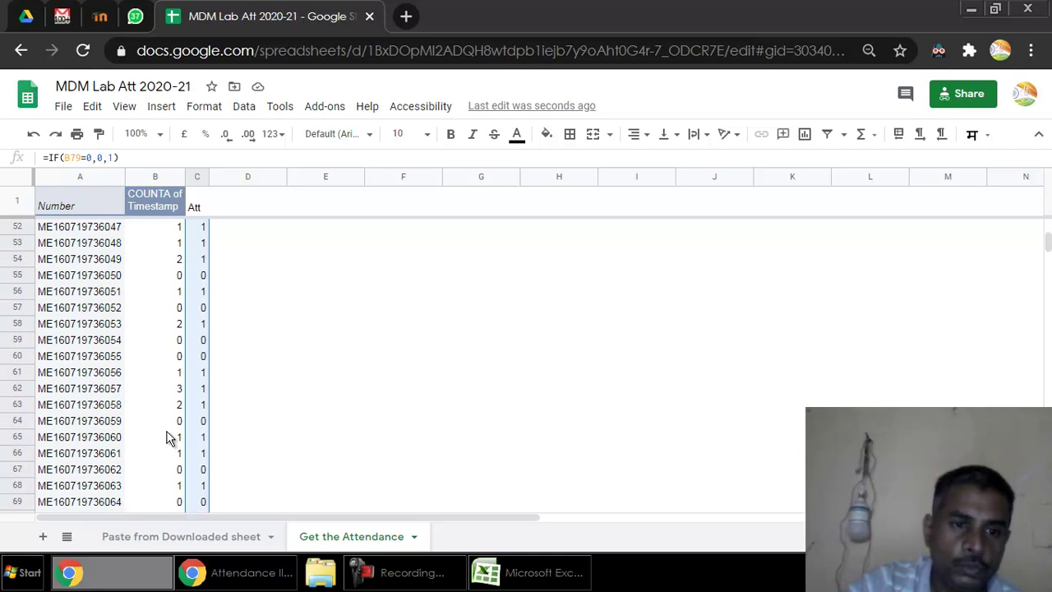
pyautogui.scroll(-2, 169, 438)
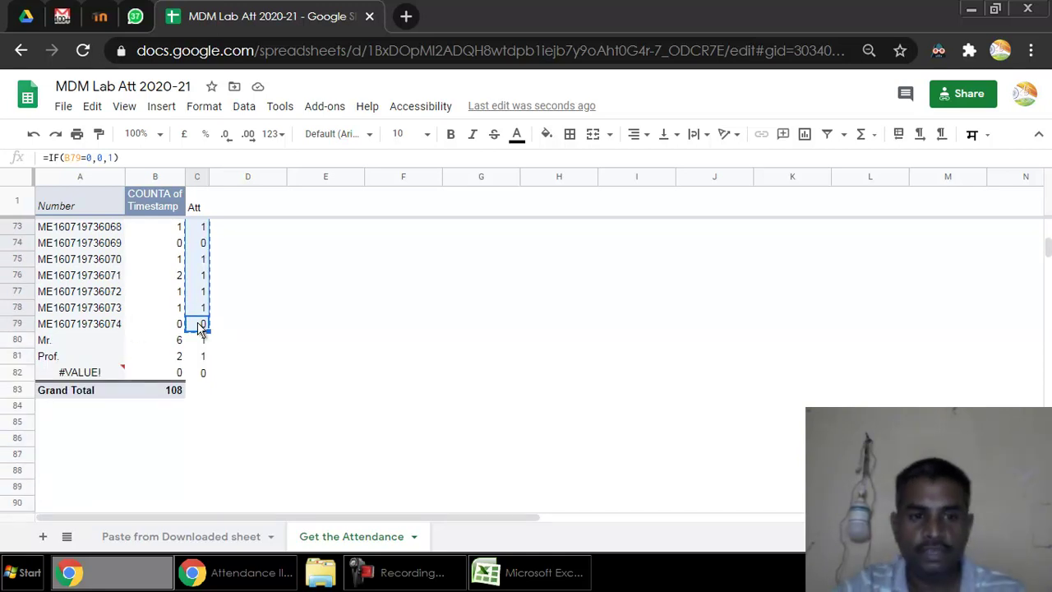
pyautogui.hotkey('ctrl', 'c')
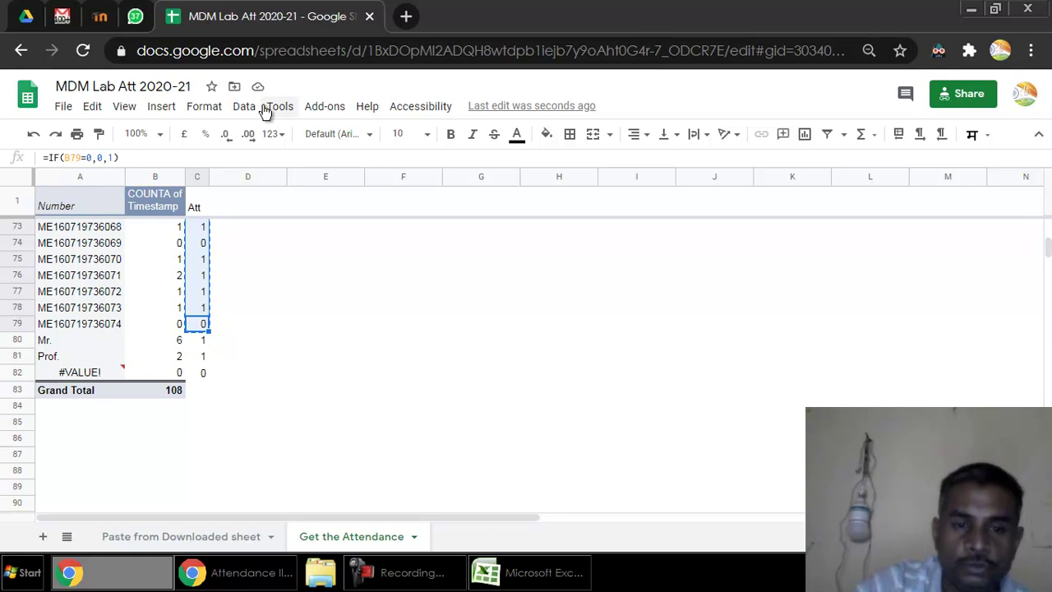
# Check the first roll number and student name in Attendance III Sem 2020-21
pyautogui.click(241, 573)
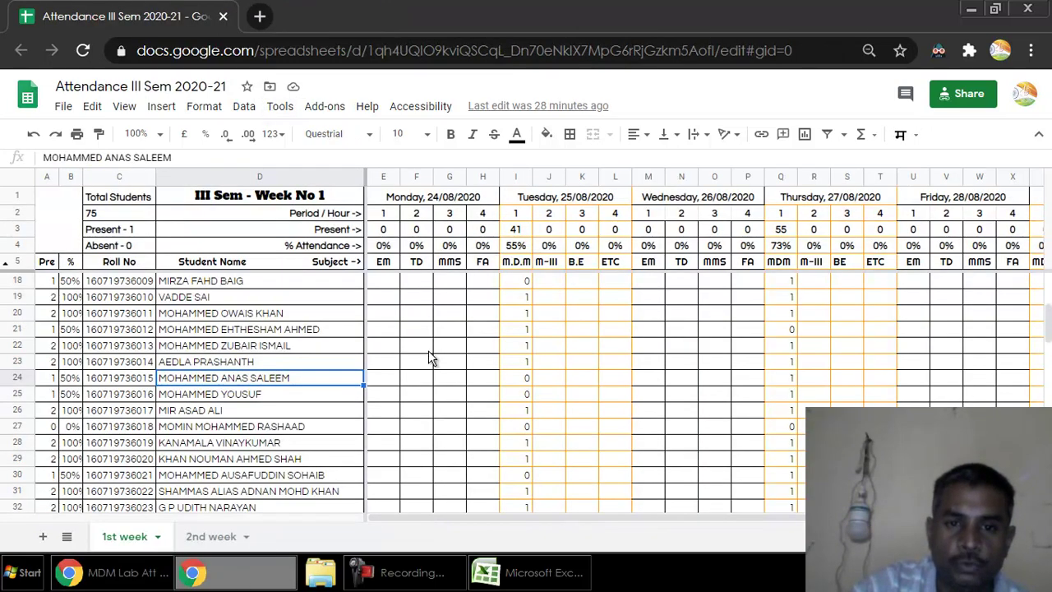
pyautogui.click(428, 351)
pyautogui.scroll(3, 498, 346)
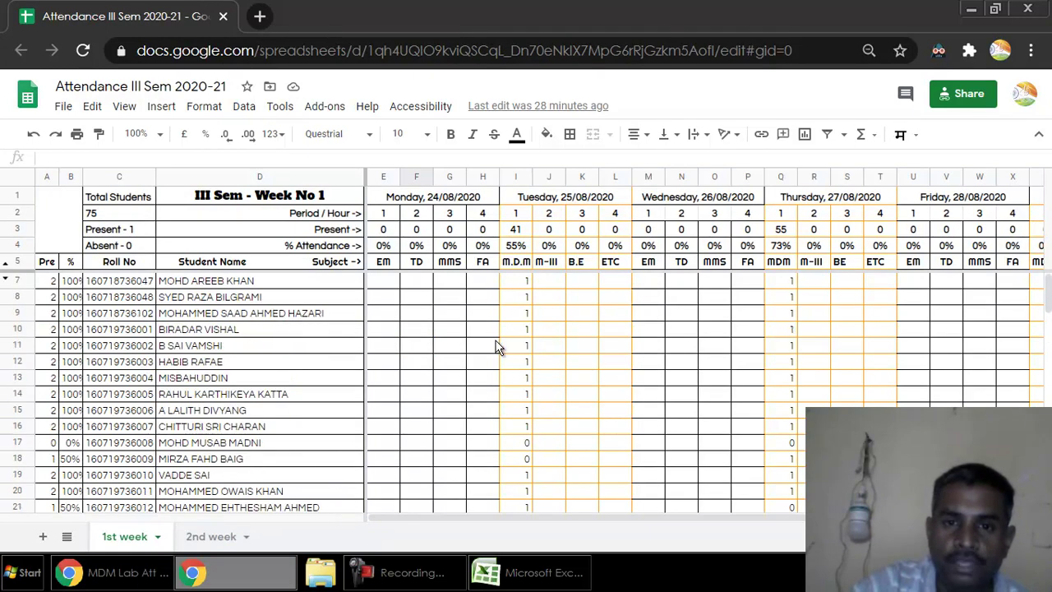
pyautogui.click(145, 284)
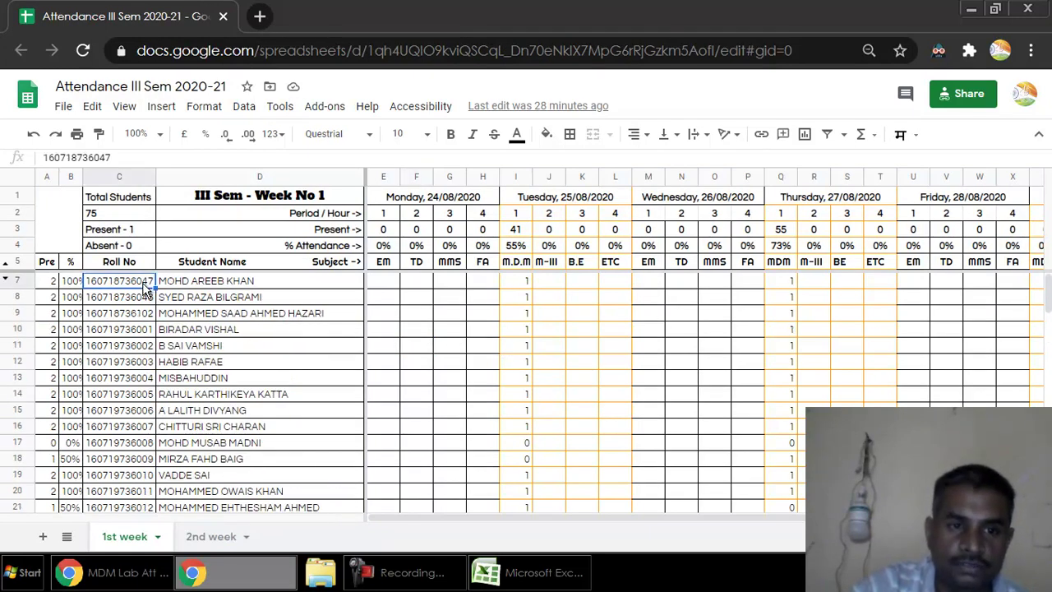
pyautogui.click(191, 284)
pyautogui.click(136, 283)
pyautogui.click(181, 286)
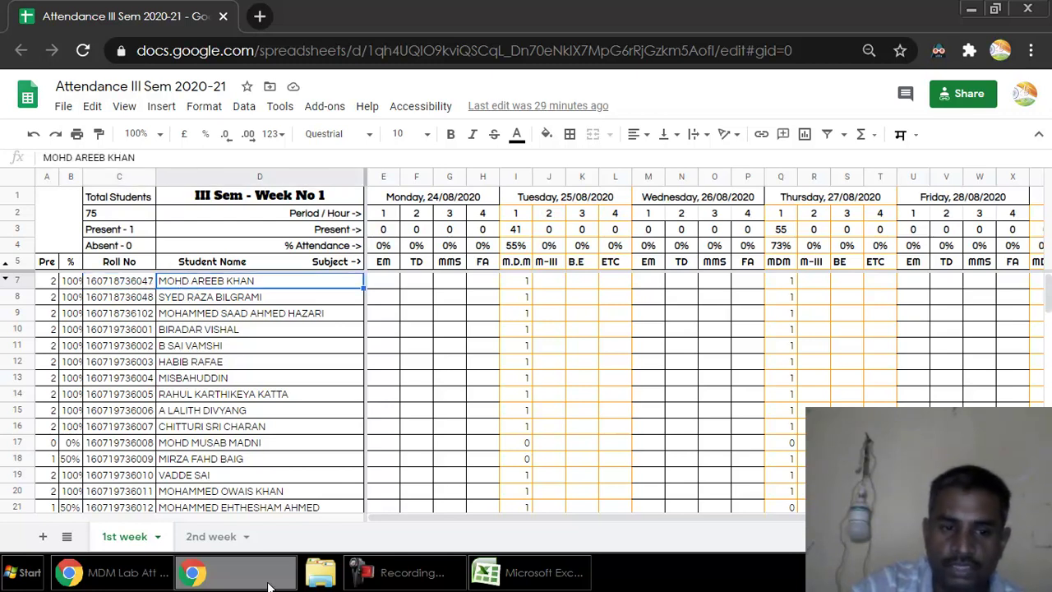
# Scroll through the Get the Attendance sheet in MDM Lab Att to review column C
pyautogui.click(156, 580)
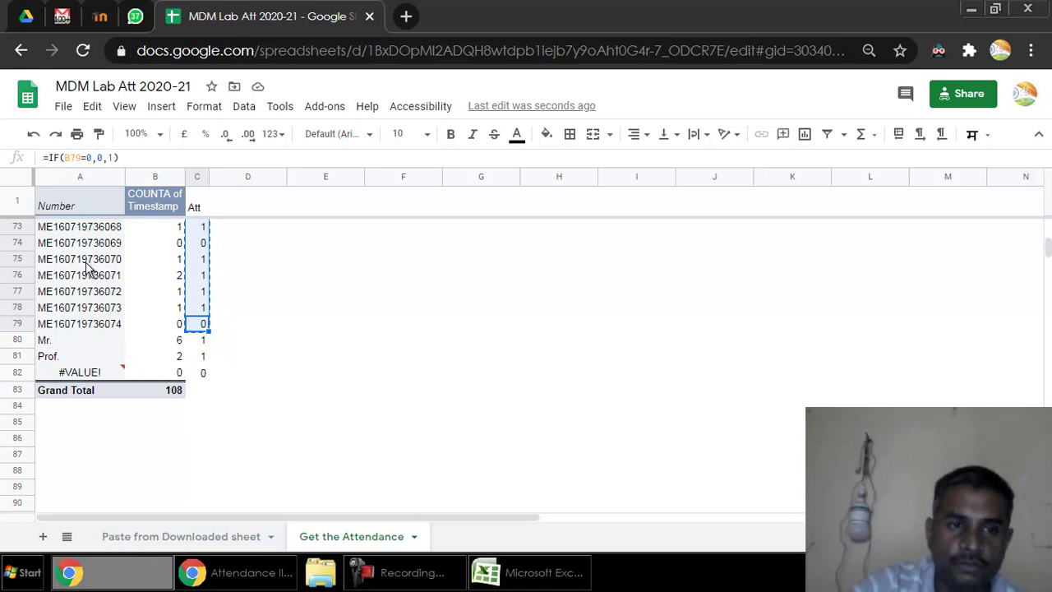
pyautogui.scroll(2, 87, 279)
pyautogui.scroll(10, 88, 307)
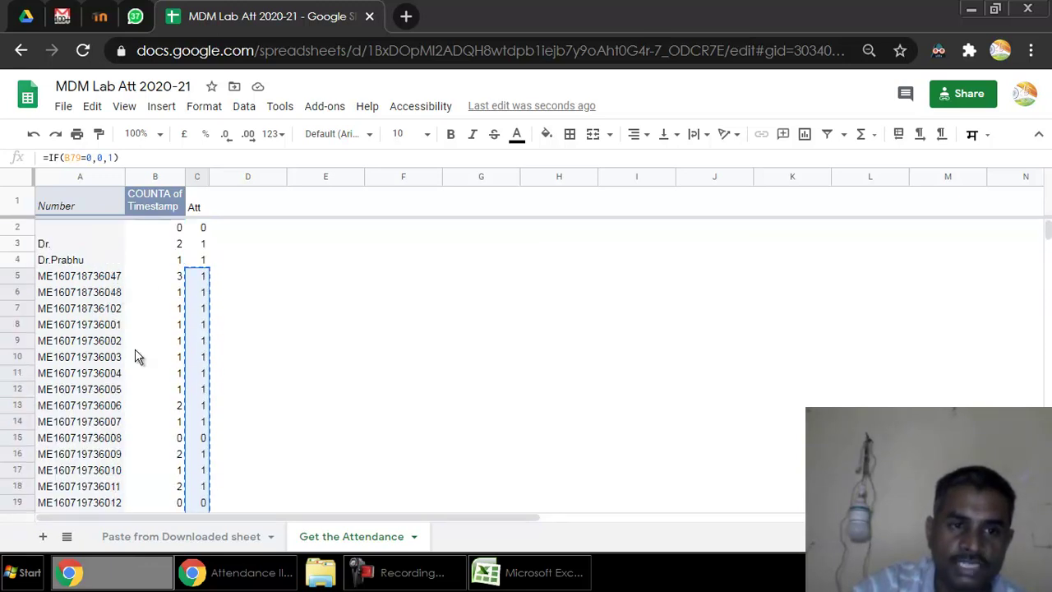
pyautogui.scroll(-15, 136, 356)
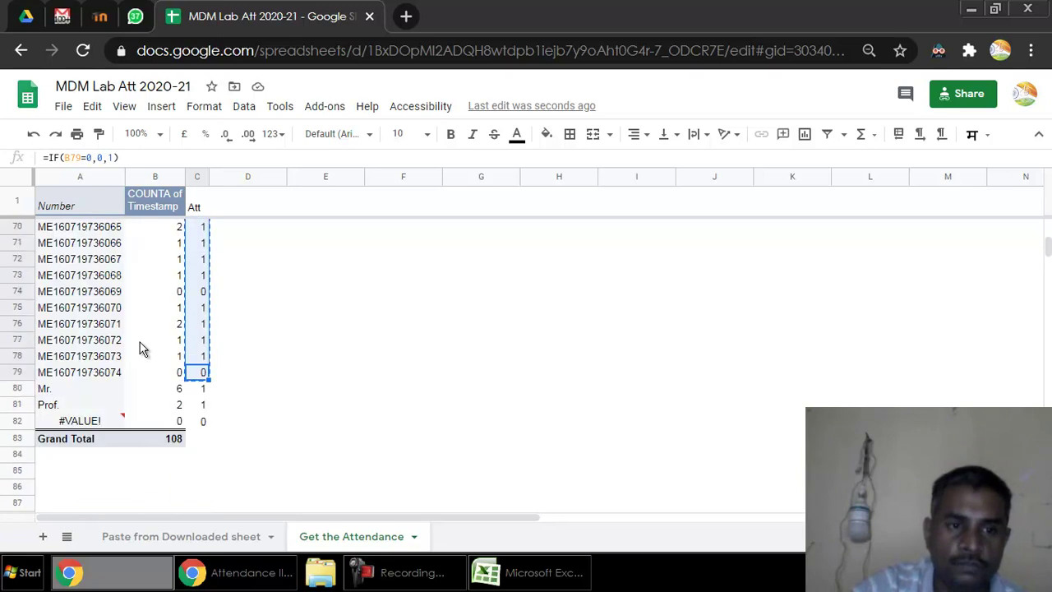
pyautogui.scroll(15, 156, 332)
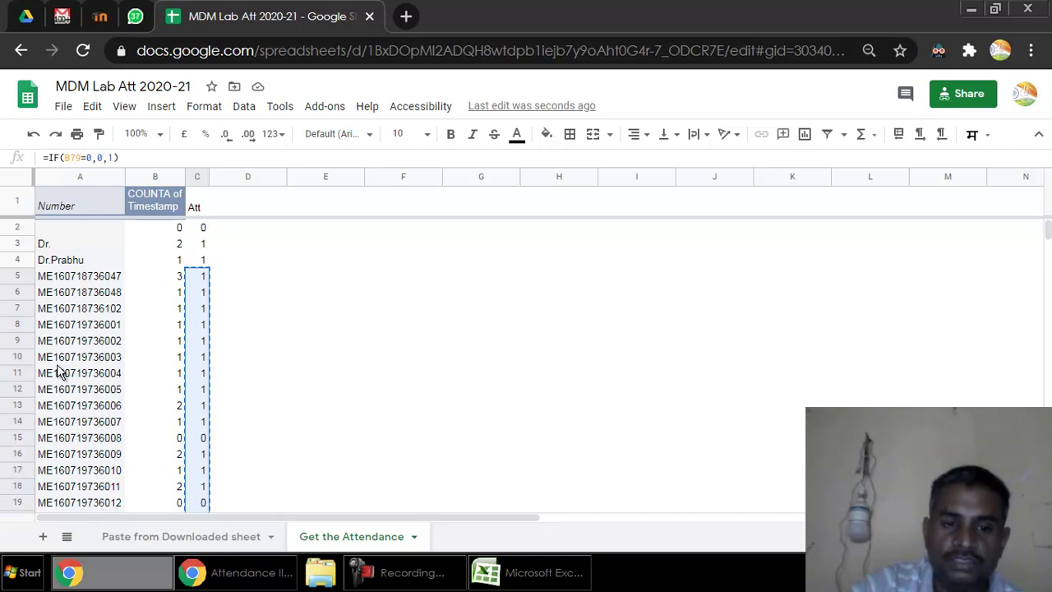
# Paste the 1/0 values only into Tuesday 25/08/2020's period 2 M-III column from J7
pyautogui.click(231, 573)
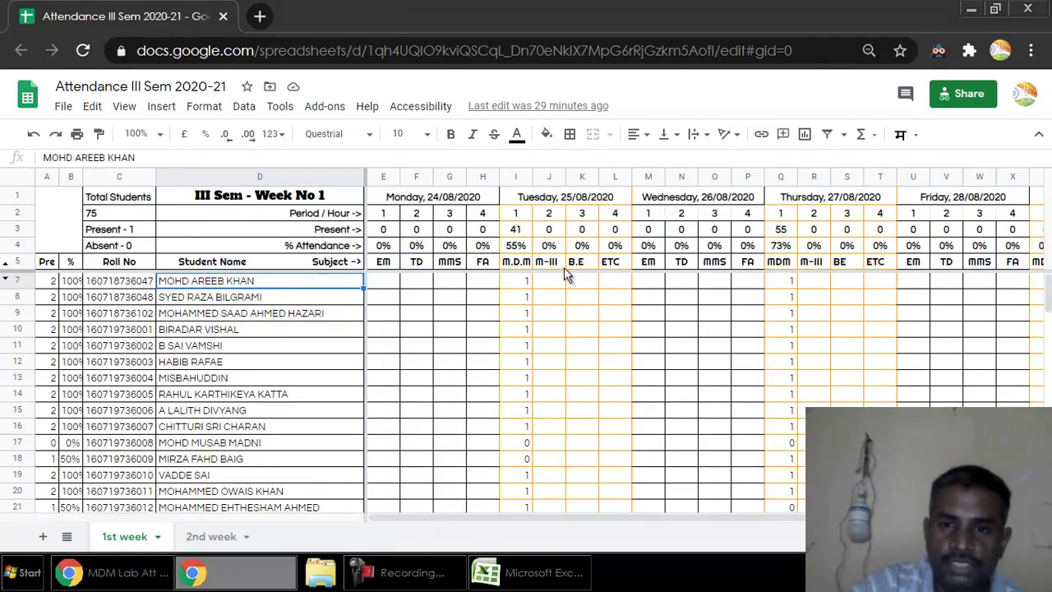
pyautogui.click(555, 248)
pyautogui.click(548, 262)
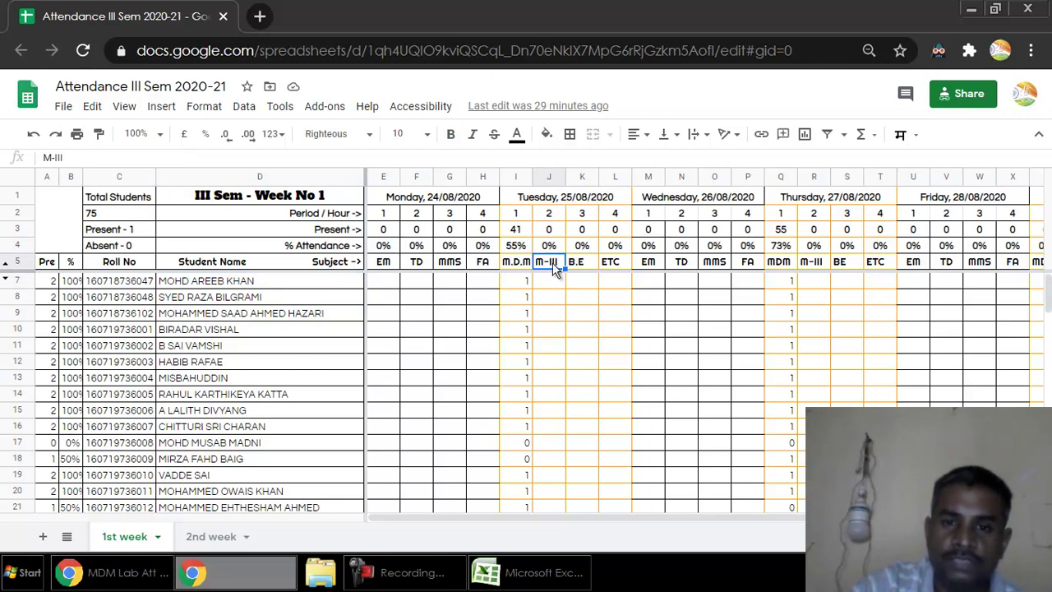
pyautogui.click(549, 282)
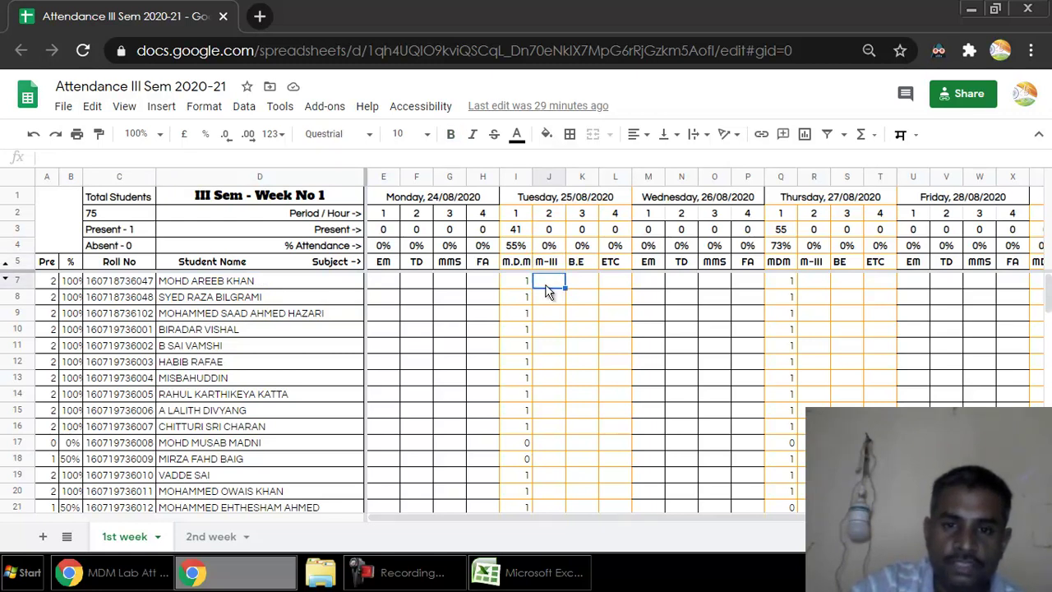
pyautogui.rightClick(548, 279)
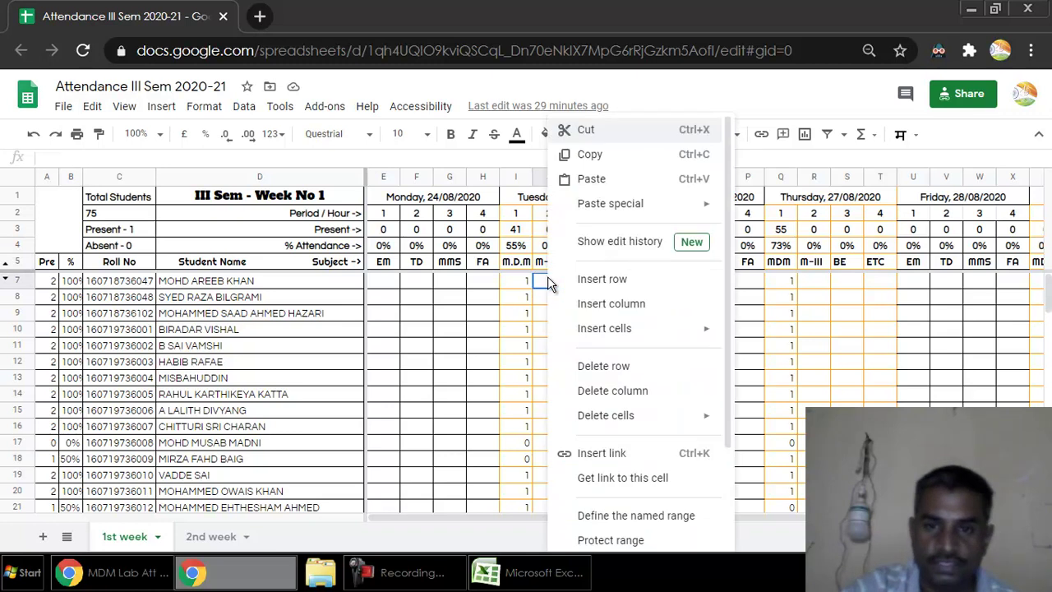
pyautogui.moveTo(615, 206)
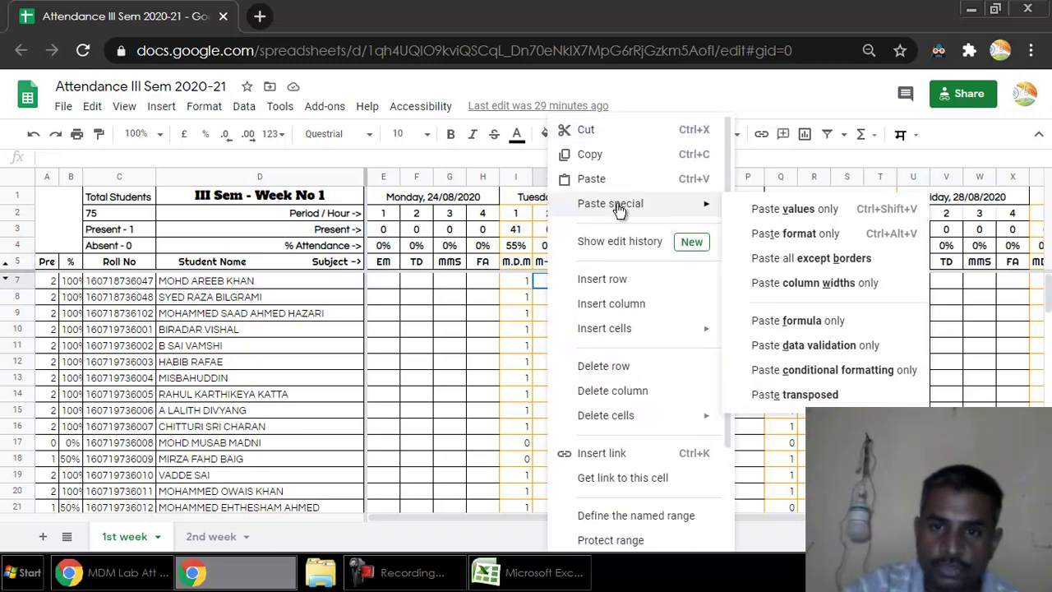
pyautogui.click(816, 211)
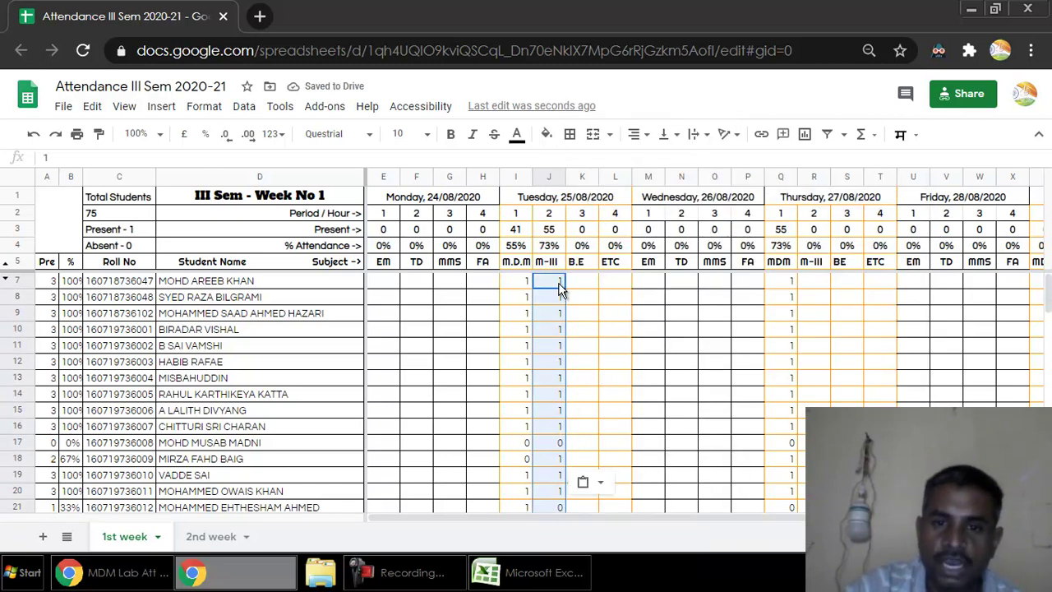
# Verify the pasted values in row 79 and J8
pyautogui.scroll(-10, 541, 405)
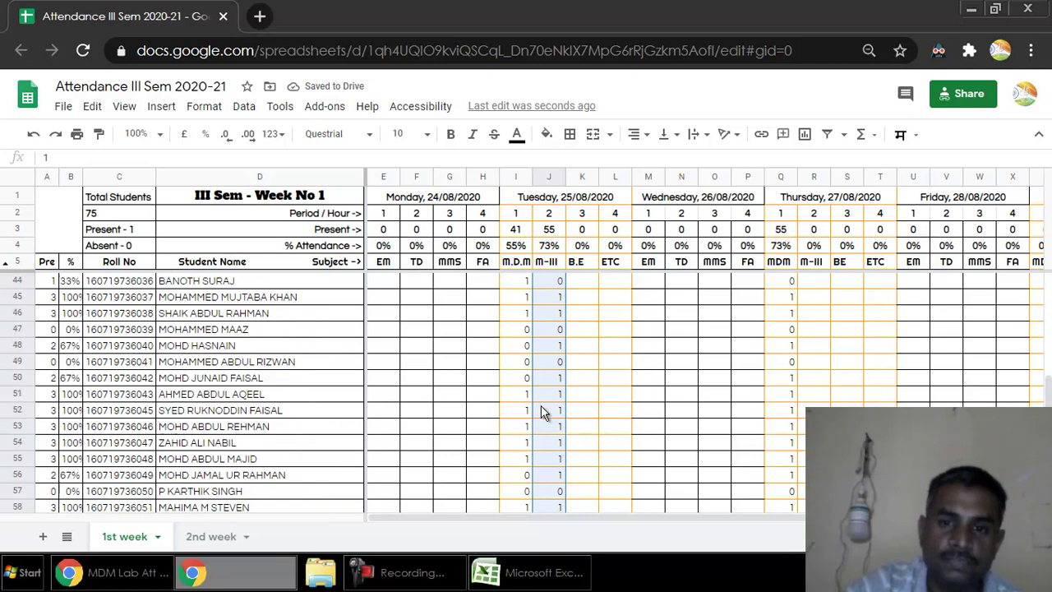
pyautogui.scroll(-3, 541, 406)
pyautogui.click(541, 405)
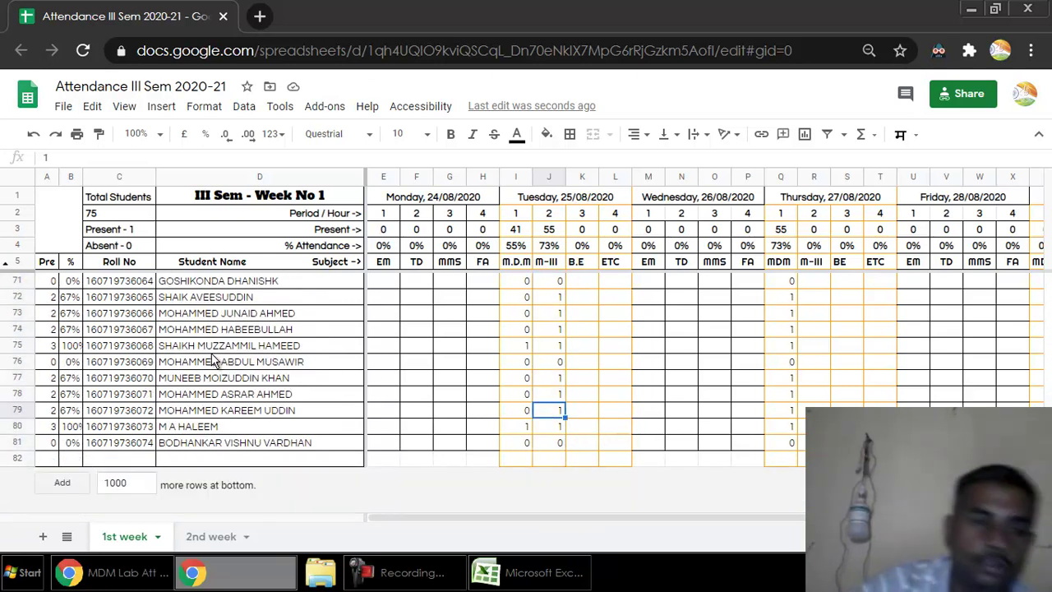
pyautogui.scroll(12, 299, 357)
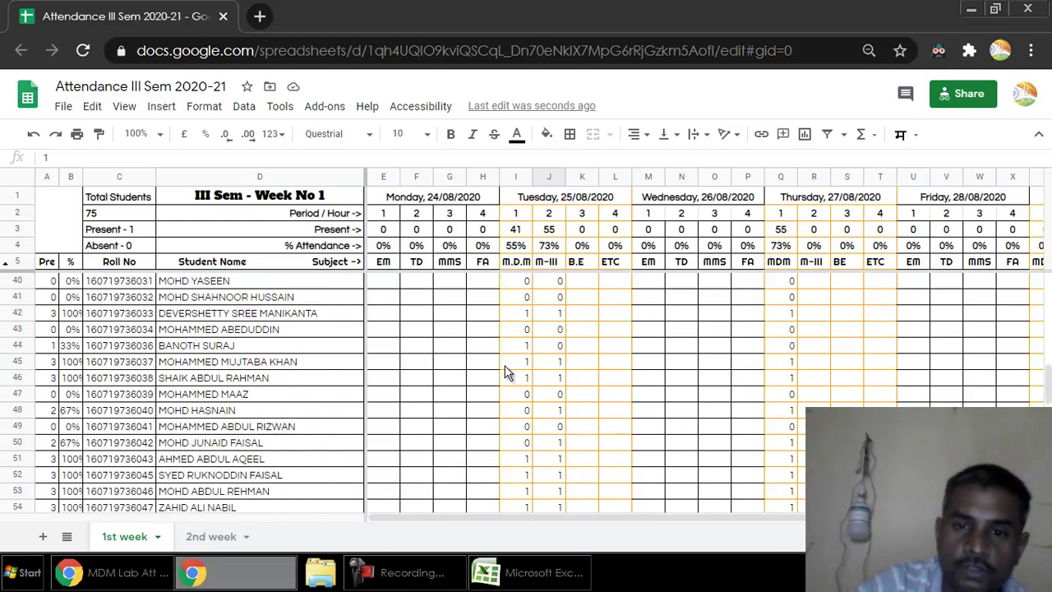
pyautogui.scroll(2, 507, 373)
pyautogui.click(548, 296)
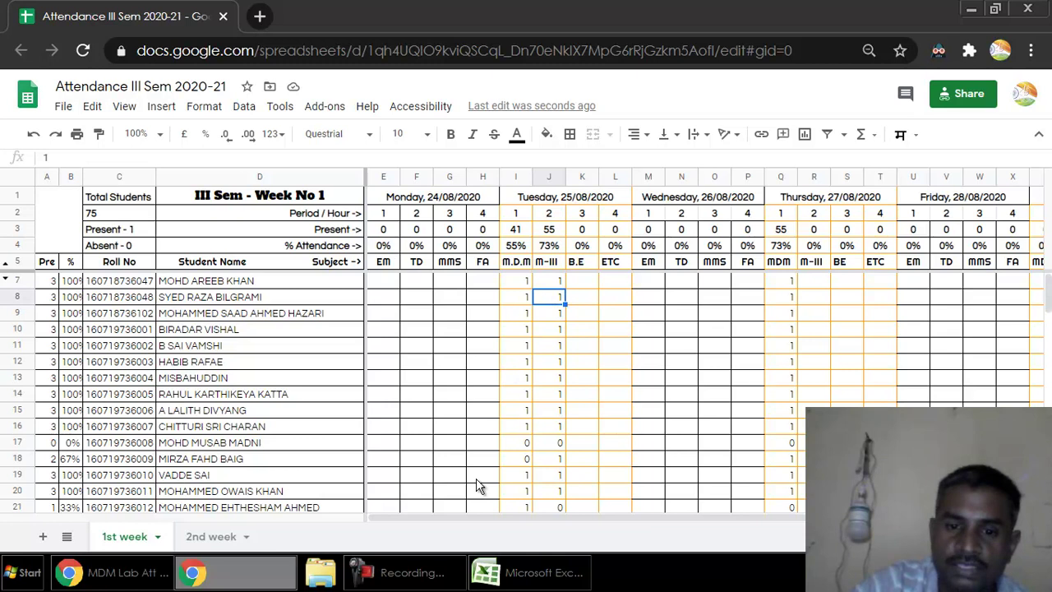
pyautogui.moveTo(488, 517); pyautogui.dragTo(436, 516)
pyautogui.click(71, 281)
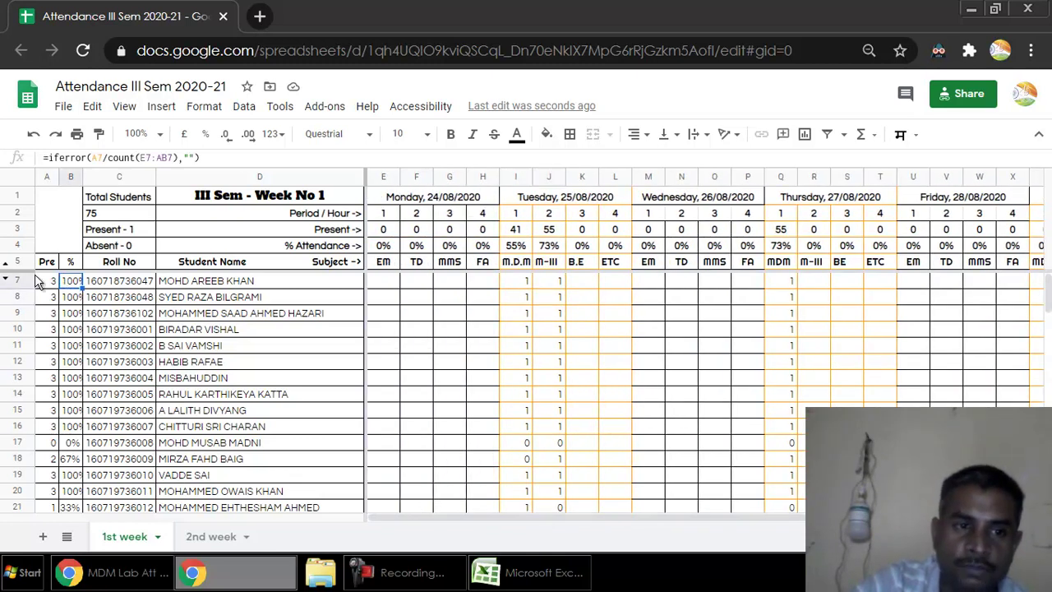
pyautogui.click(47, 283)
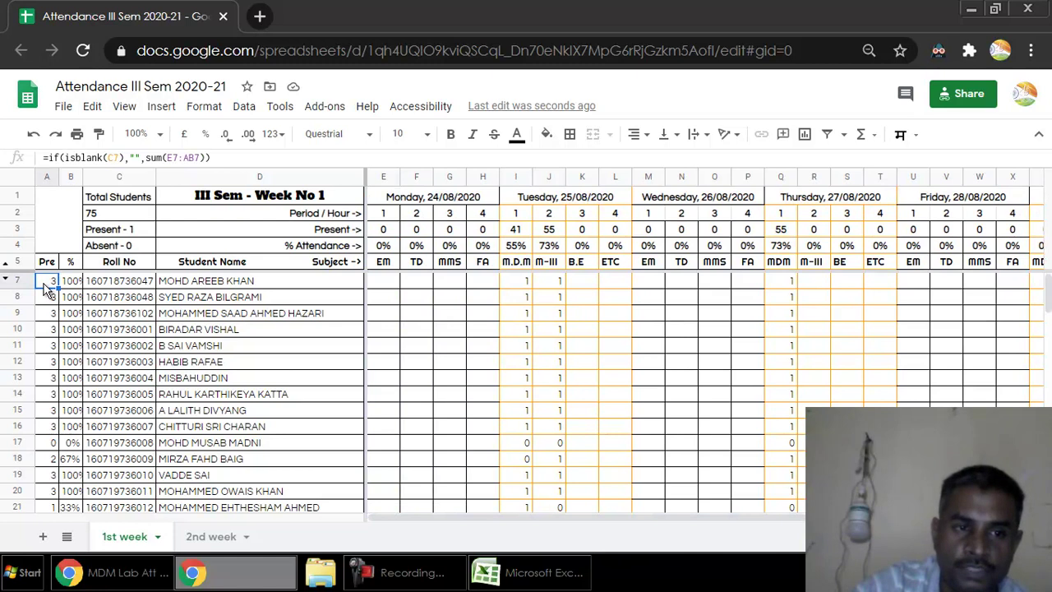
pyautogui.click(73, 283)
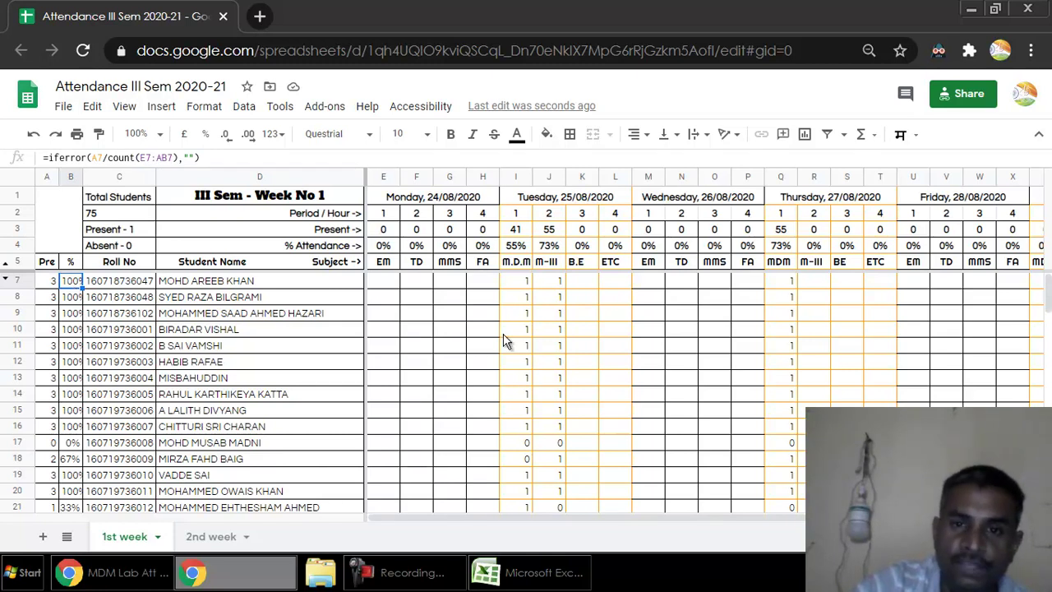
pyautogui.click(517, 246)
pyautogui.click(523, 232)
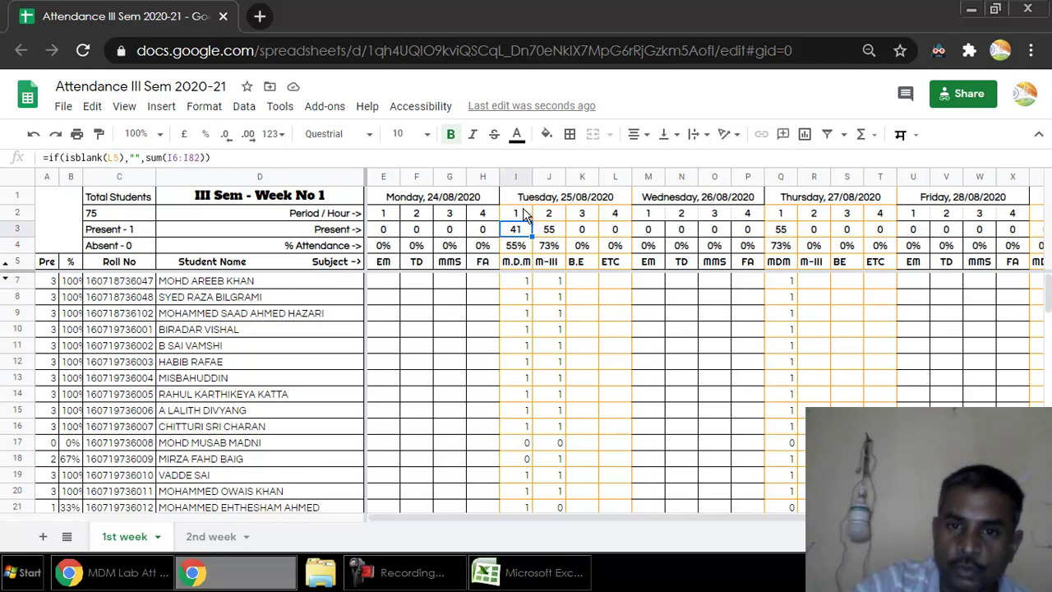
pyautogui.click(517, 247)
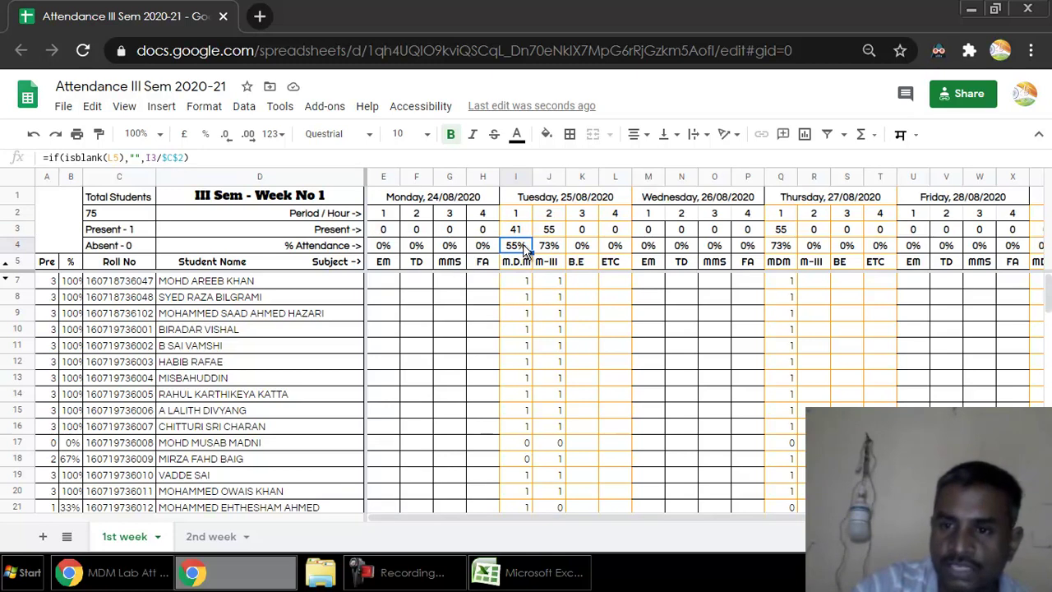
pyautogui.click(552, 246)
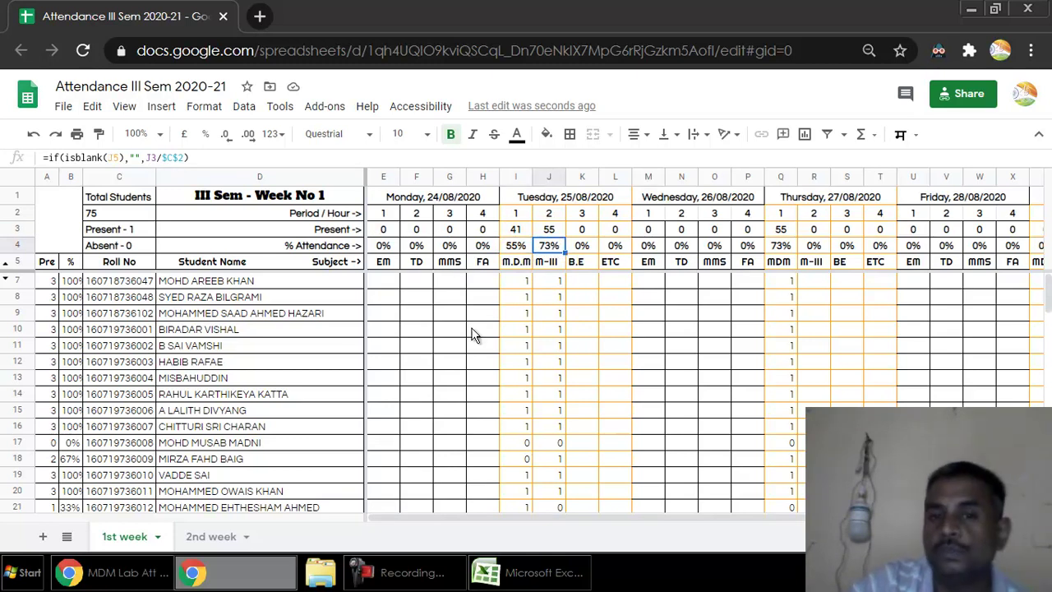
pyautogui.click(524, 248)
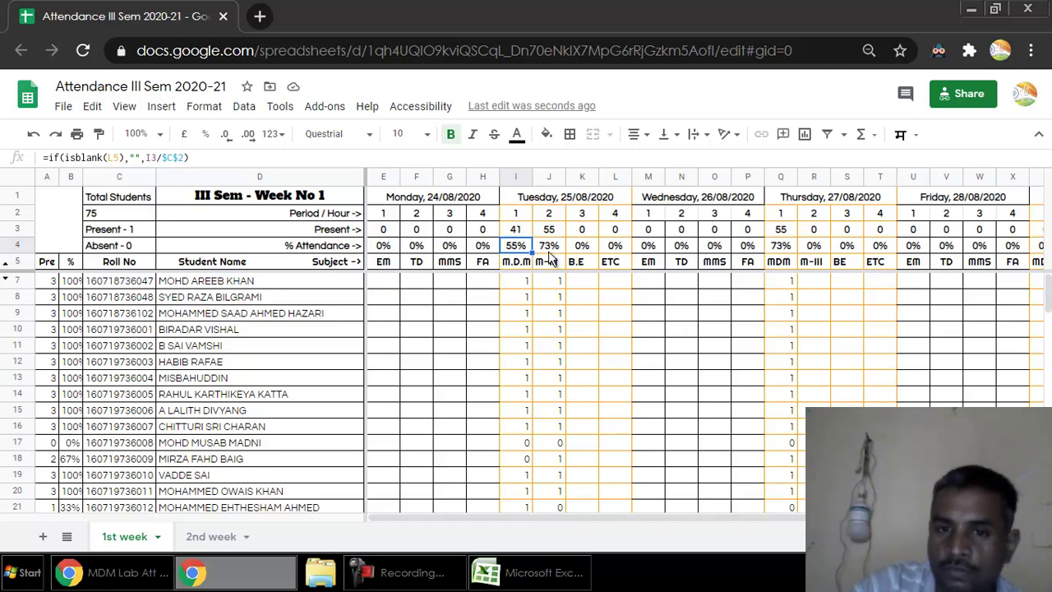
pyautogui.click(555, 250)
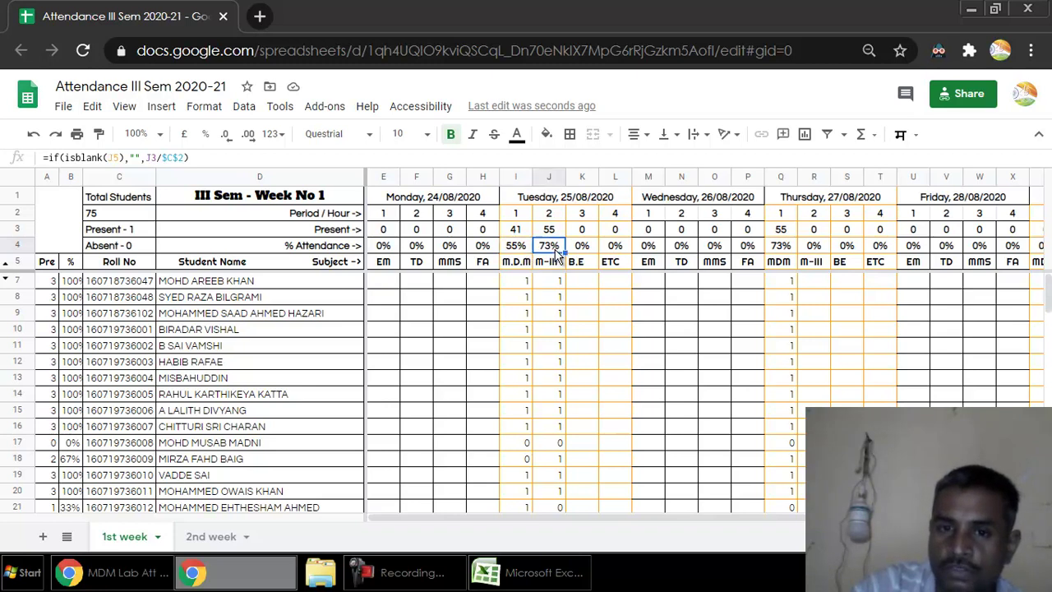
pyautogui.click(560, 364)
pyautogui.scroll(-20, 542, 410)
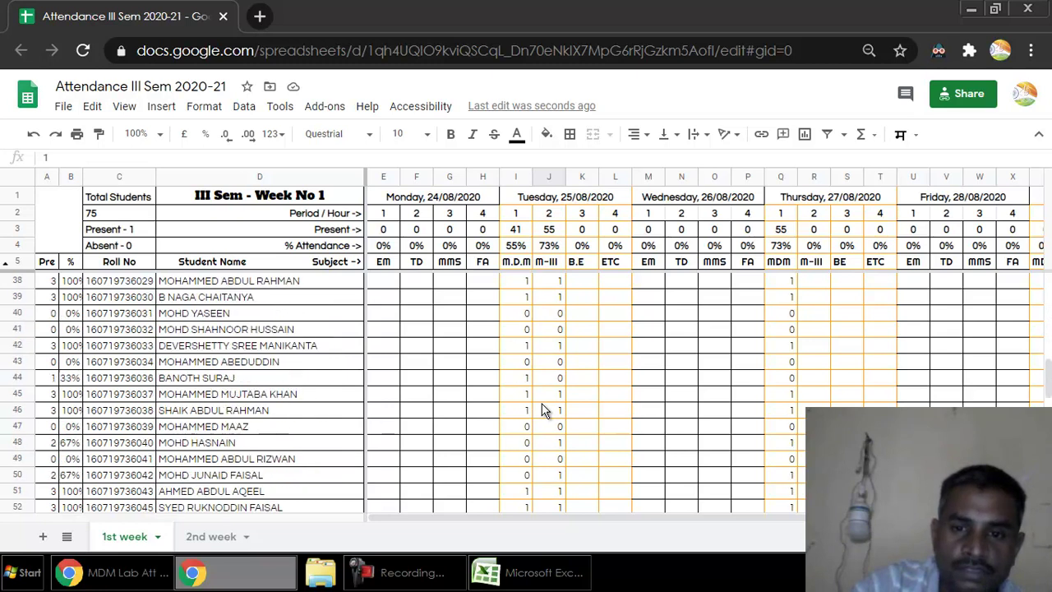
pyautogui.scroll(20, 543, 410)
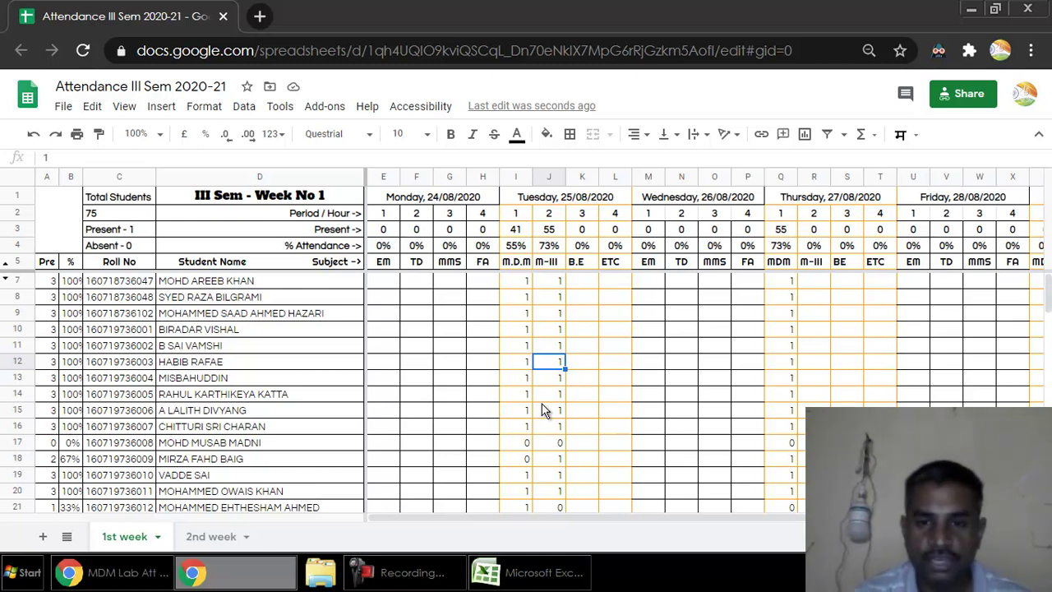
pyautogui.click(527, 343)
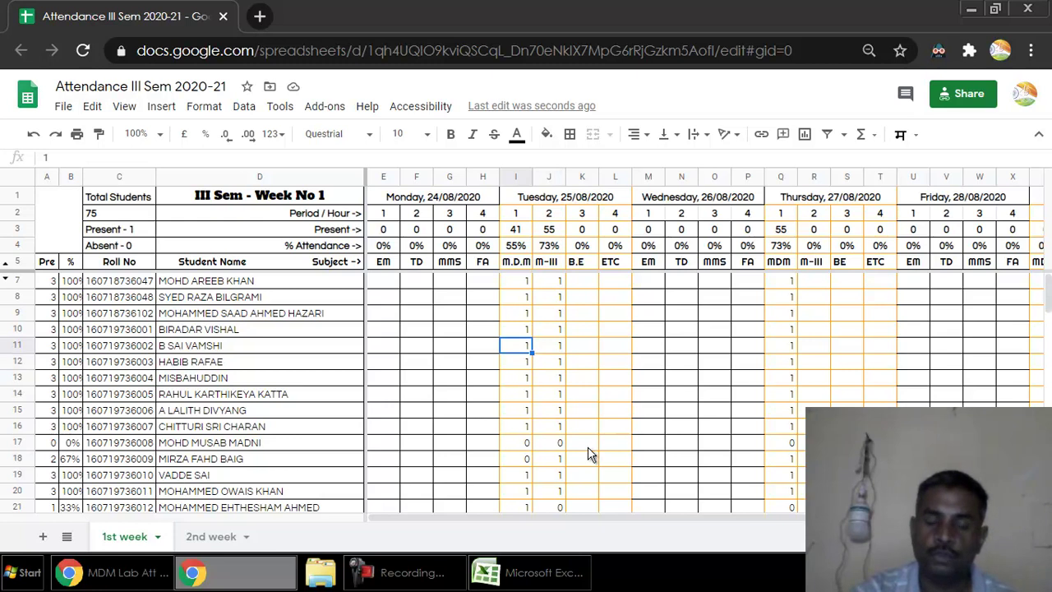
pyautogui.click(548, 316)
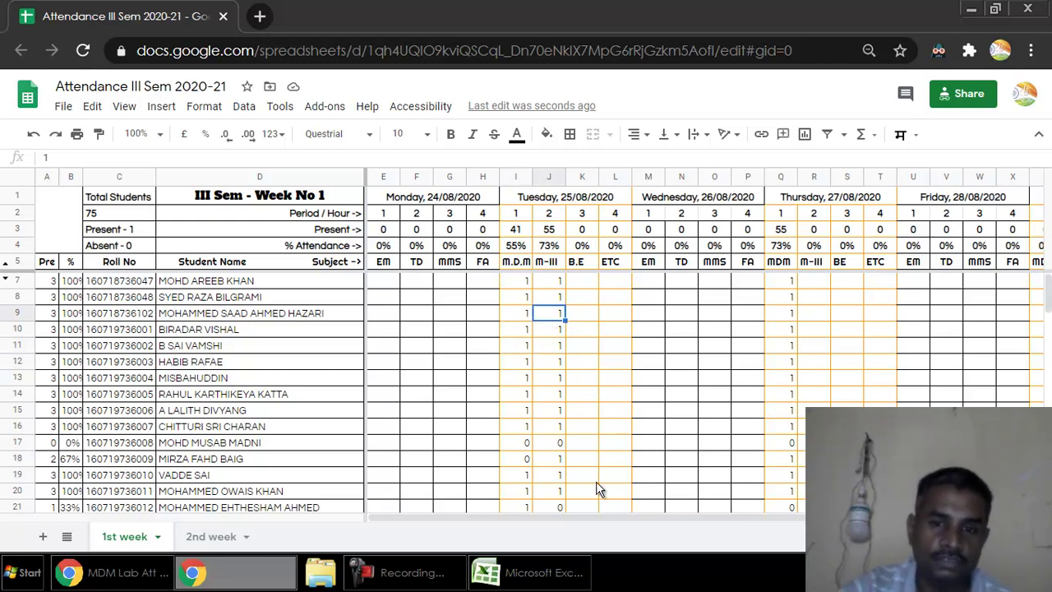
pyautogui.click(538, 346)
pyautogui.click(550, 421)
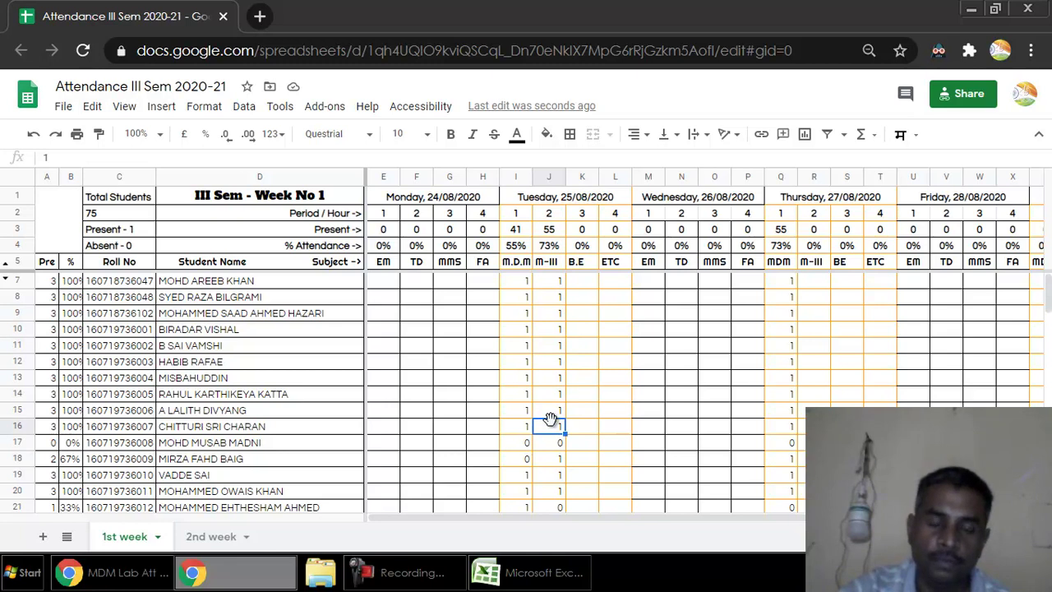
pyautogui.click(565, 369)
pyautogui.click(510, 299)
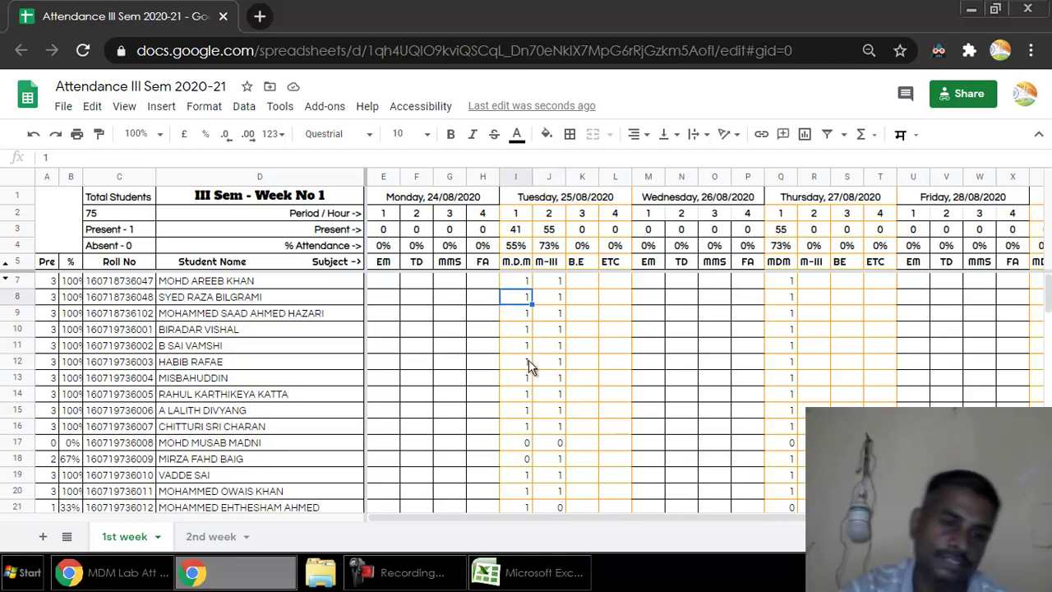